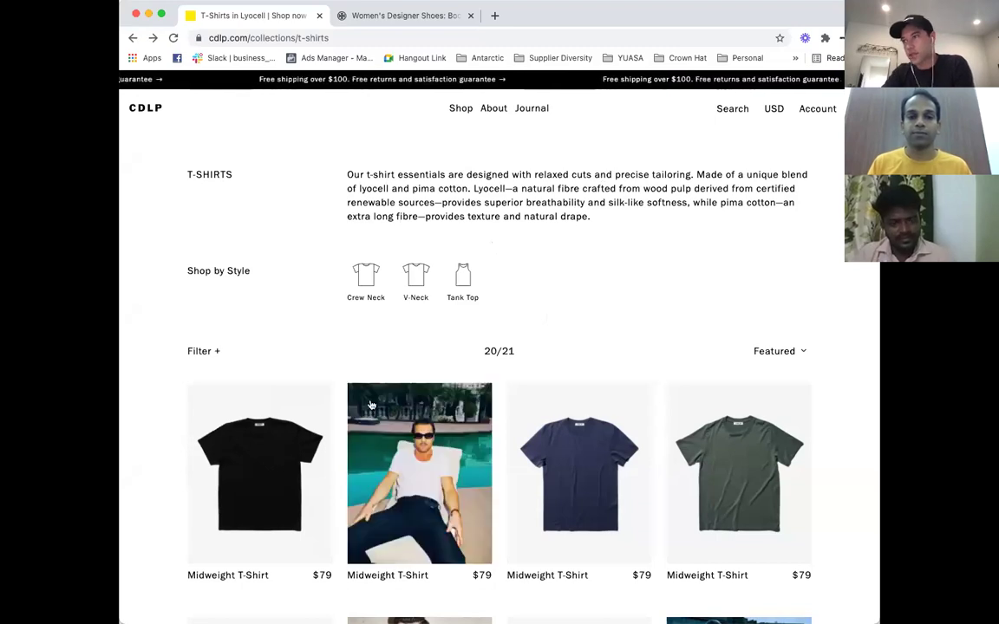
# Step: Browse the product cards on the CDLP T-shirts collection page and open the black Midweight T-Shirt
pyautogui.scroll(-1, 402, 431)
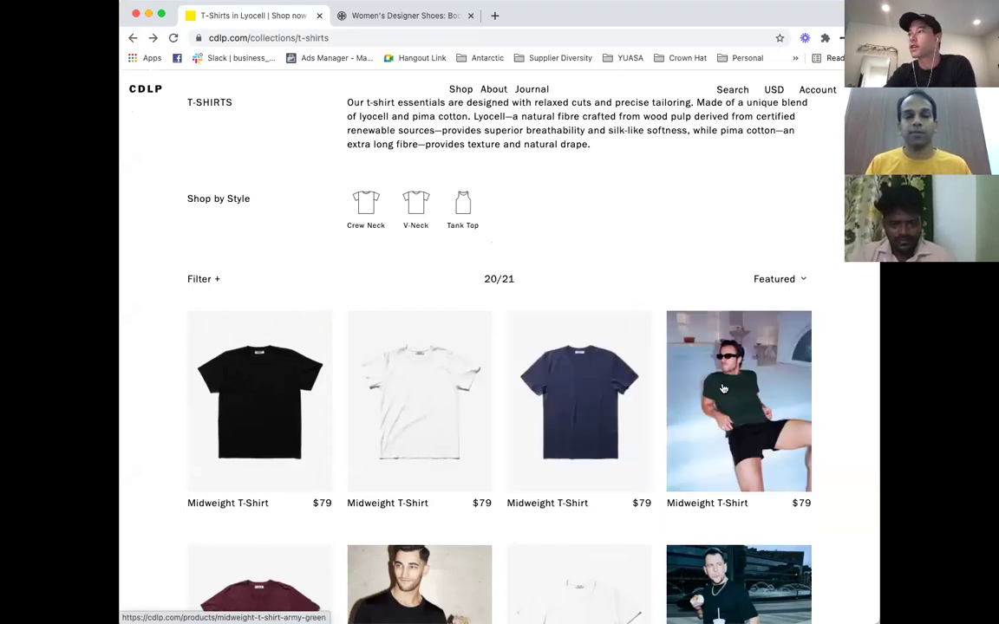
pyautogui.scroll(-3, 416, 346)
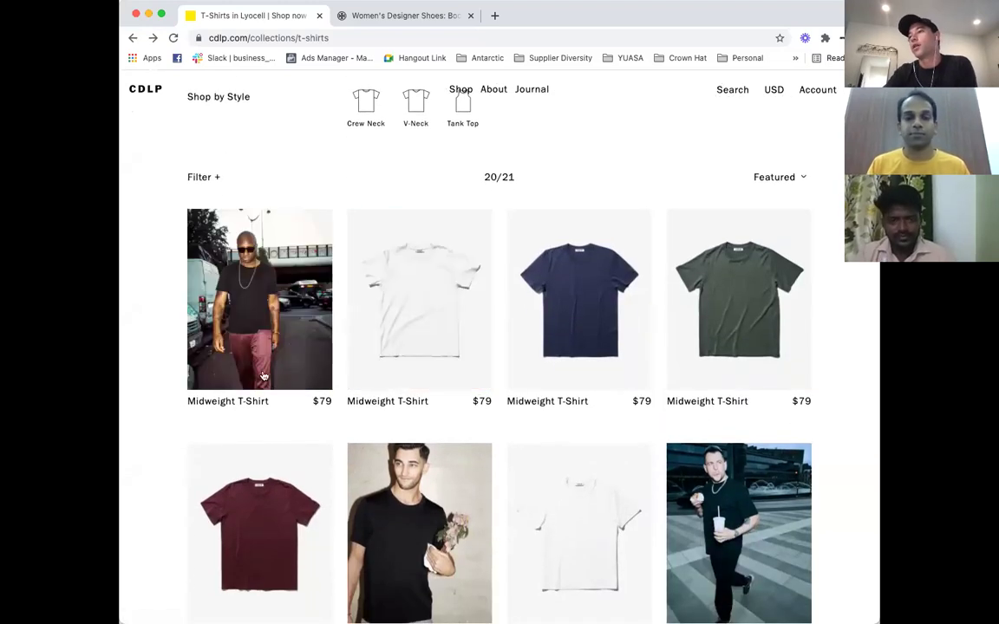
pyautogui.click(258, 357)
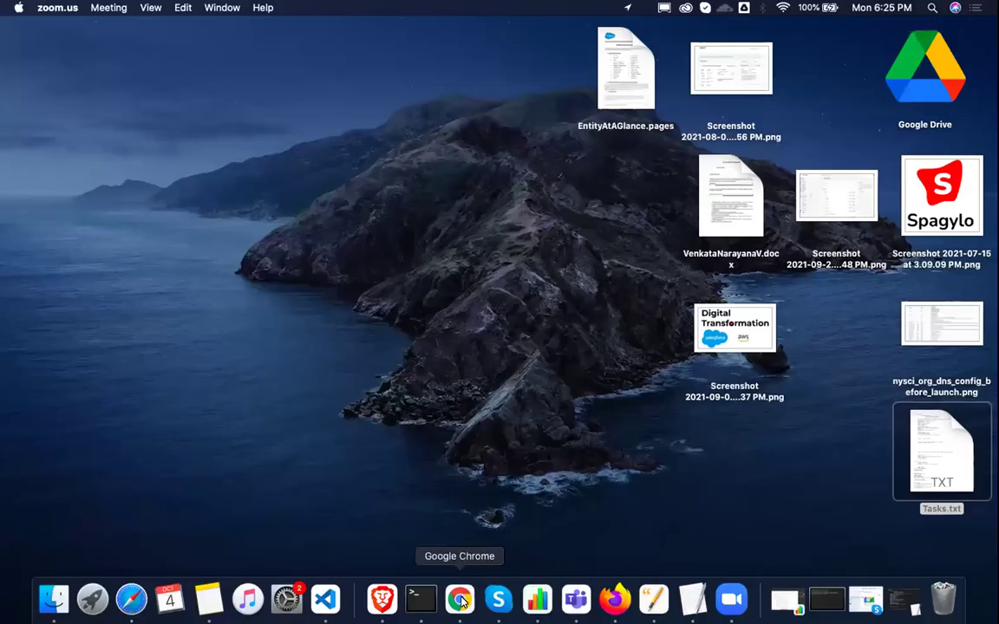
# Step: Switch to Google Chrome and open the product list in the Callasshop-test Shopify admin
pyautogui.click(459, 600)
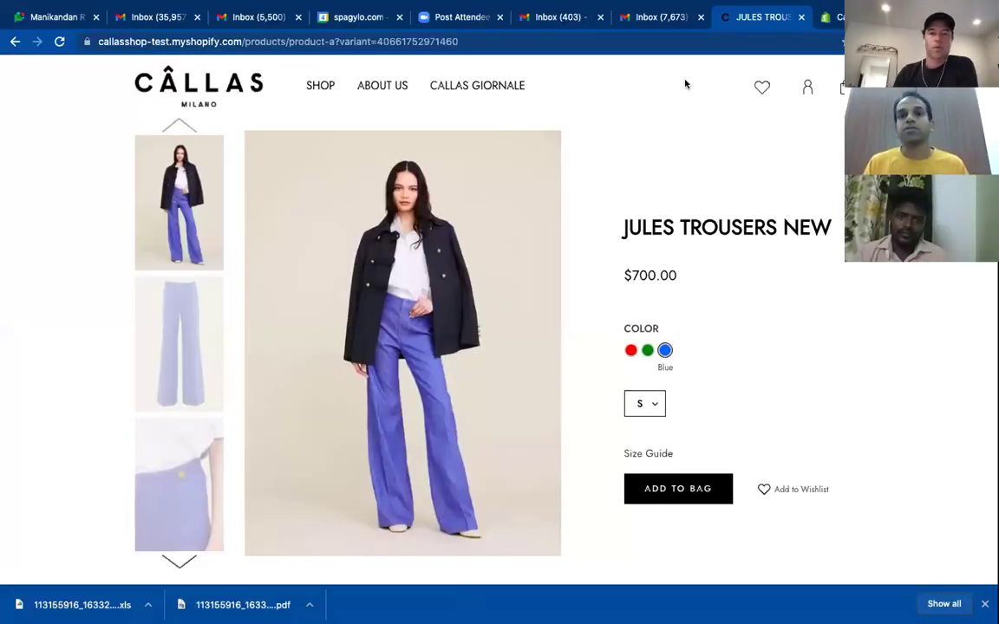
pyautogui.moveTo(312, 5)
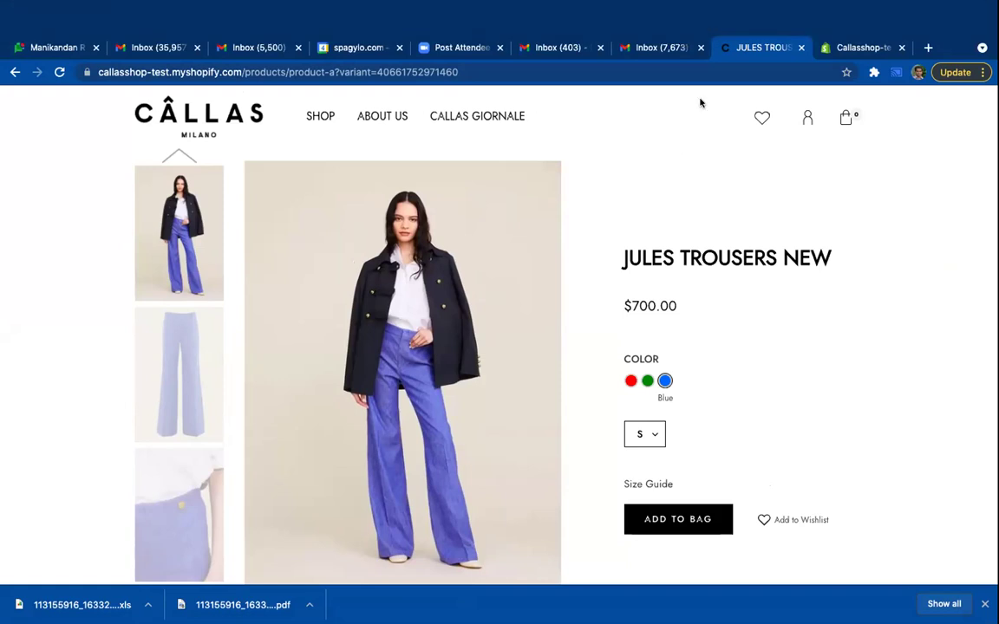
pyautogui.click(850, 20)
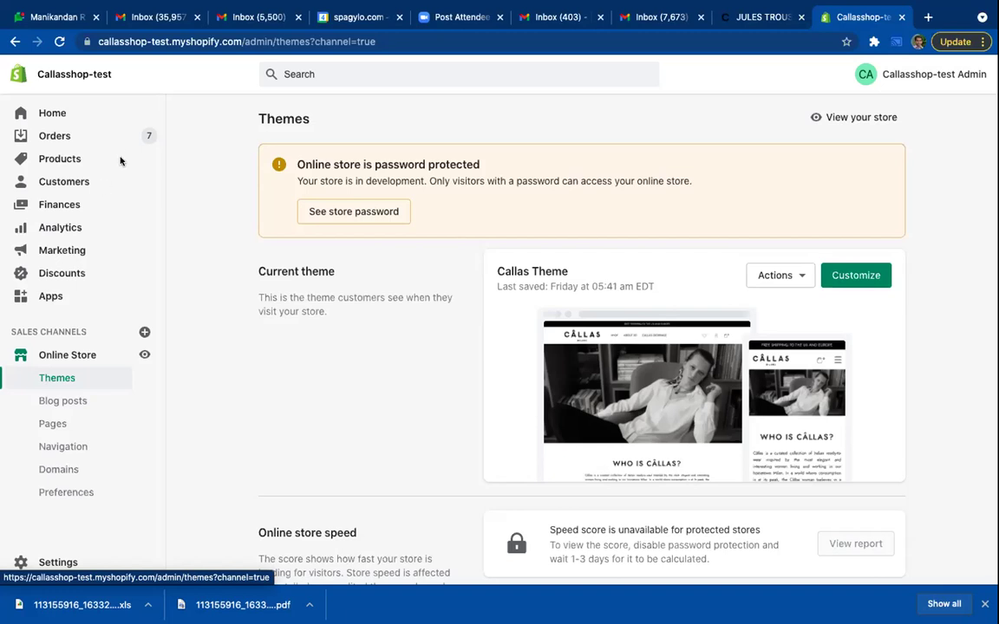
pyautogui.click(58, 160)
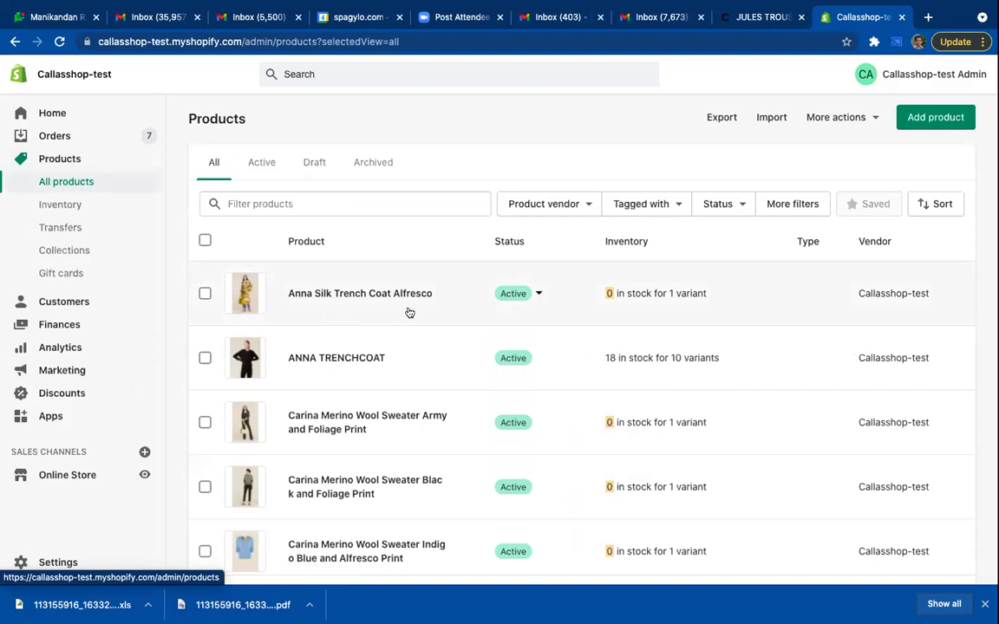
# Step: Try filtering the product list by "joules" and clear the search term
pyautogui.click(366, 205)
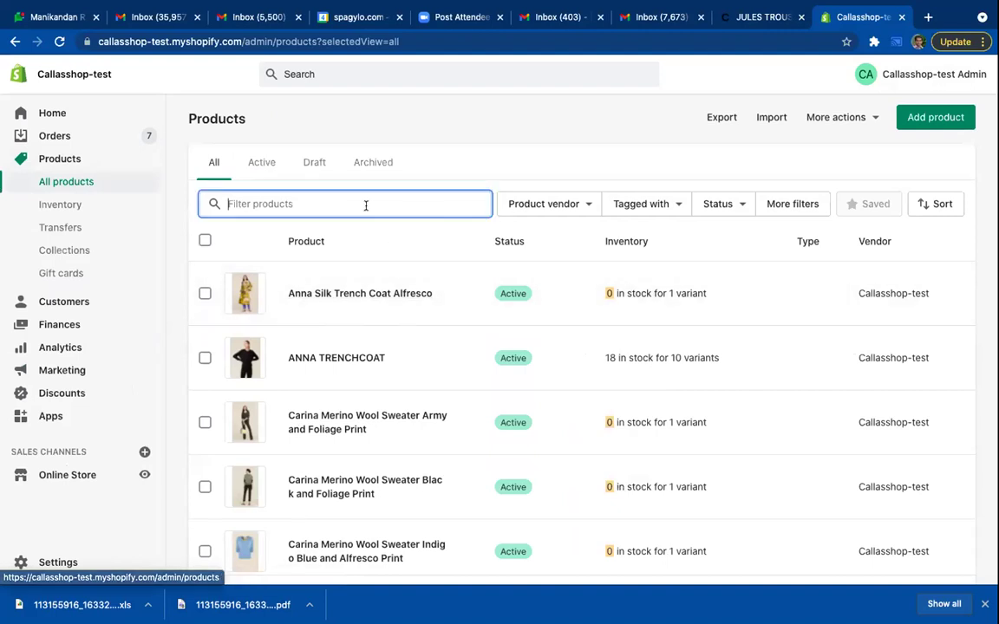
pyautogui.write('jou')
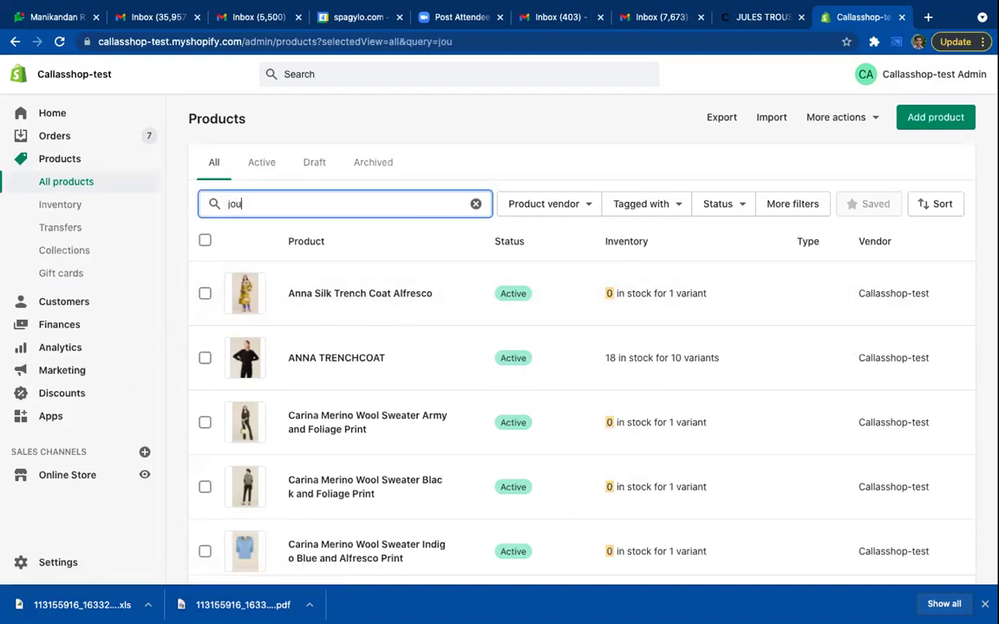
pyautogui.write('les')
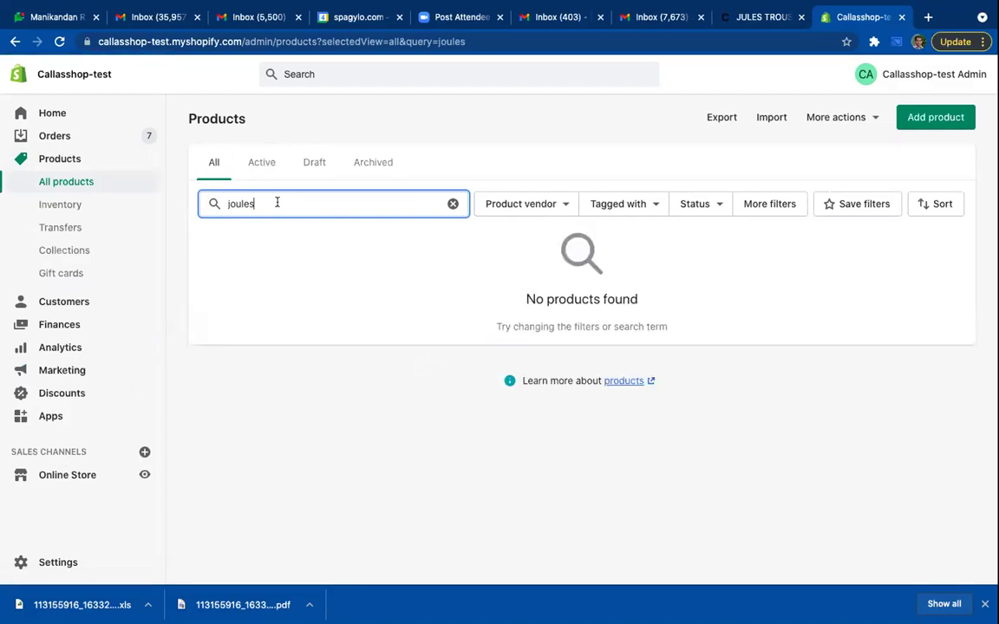
pyautogui.press('BackSpace')
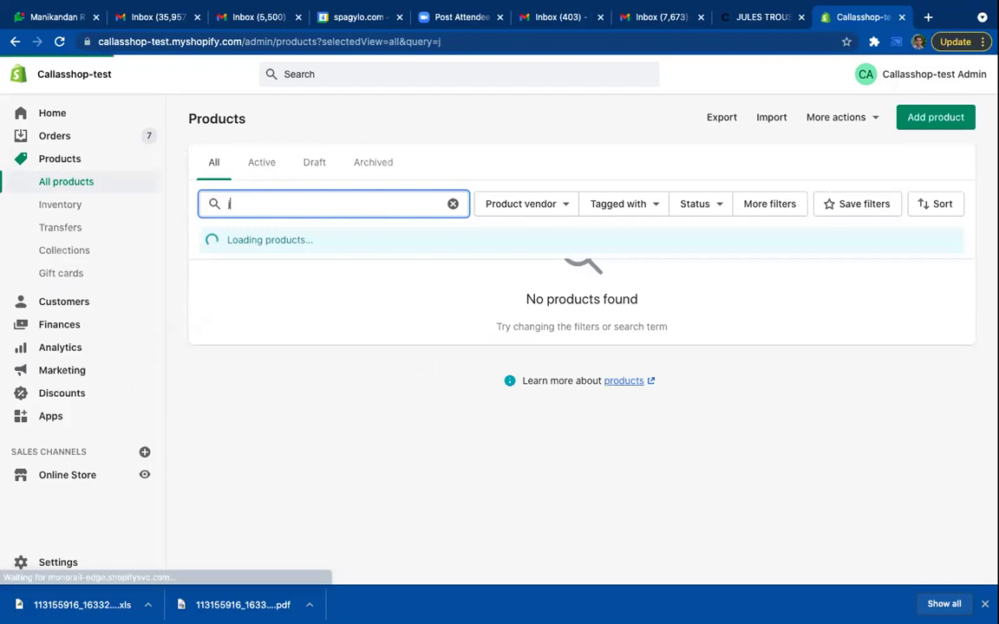
pyautogui.press('BackSpace')
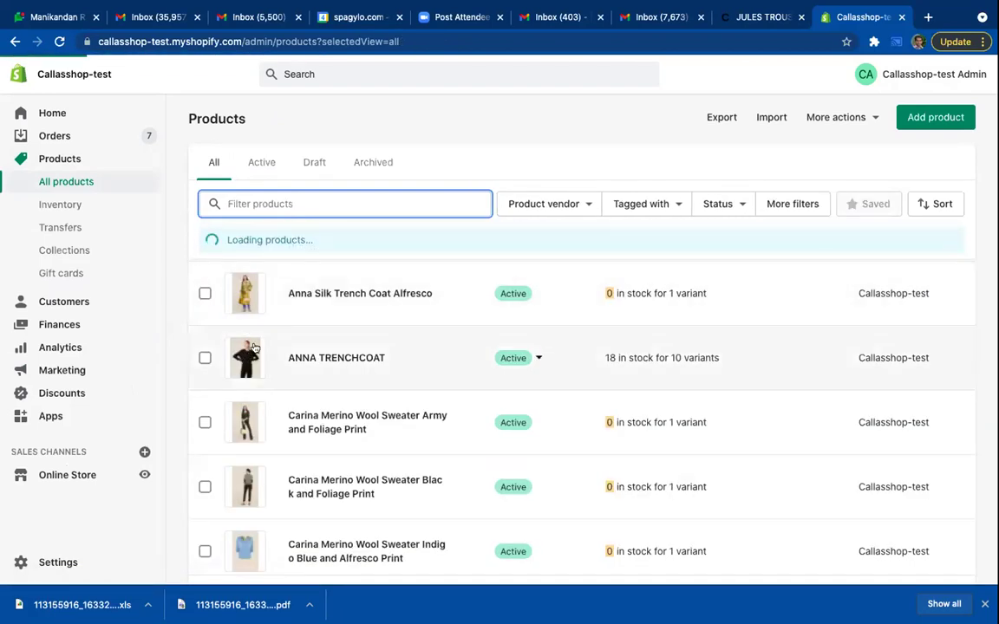
# Step: Open the Anna Silk Trench Coat Alfresco product, examine its media and variants, and return to the product list
pyautogui.click(299, 293)
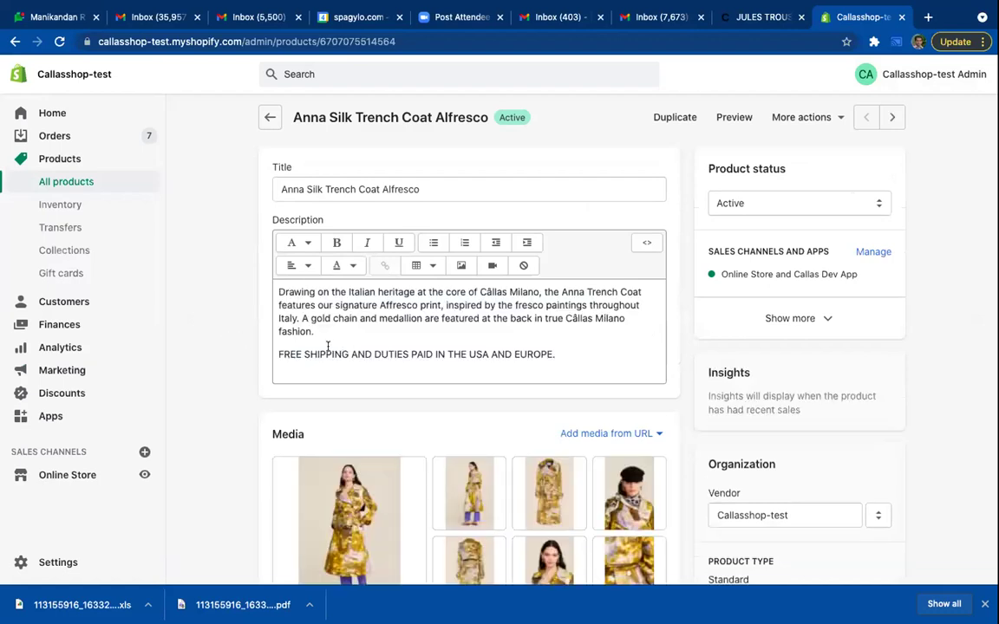
pyautogui.scroll(-3, 390, 346)
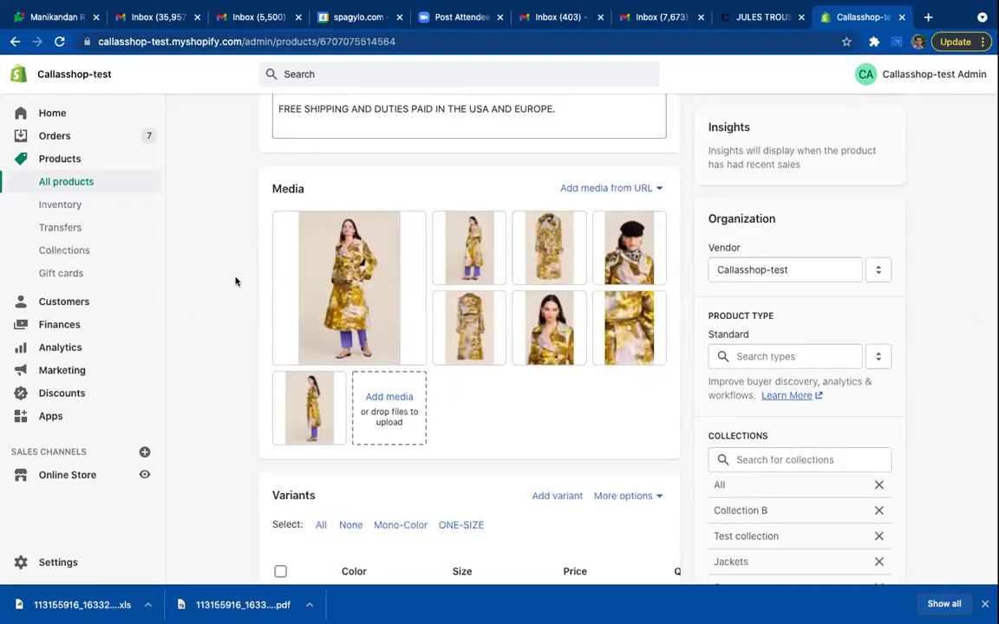
pyautogui.scroll(-4, 485, 380)
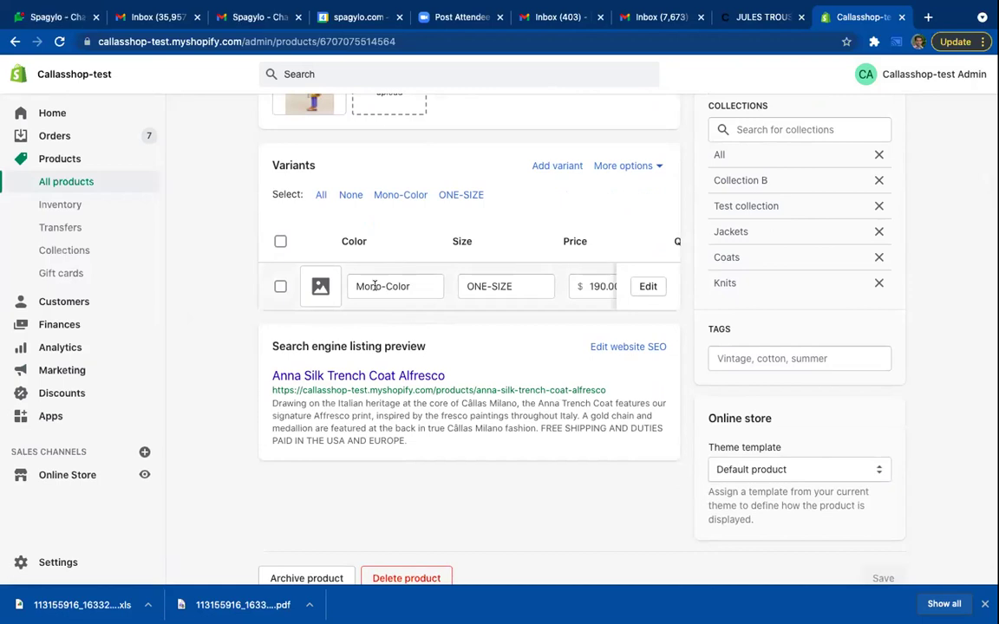
pyautogui.scroll(1, 374, 286)
pyautogui.scroll(10, 375, 286)
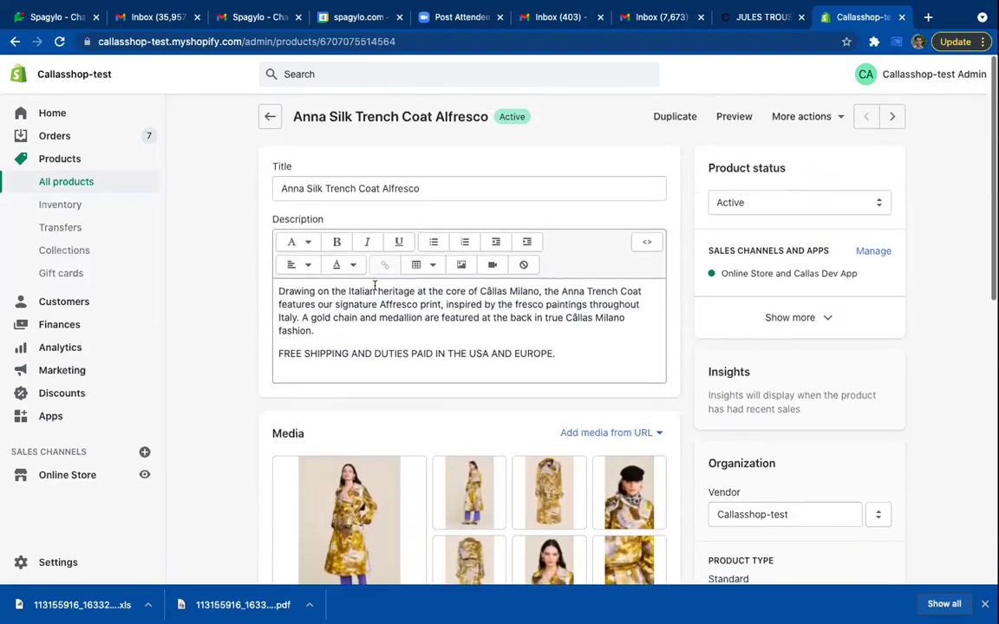
pyautogui.click(268, 121)
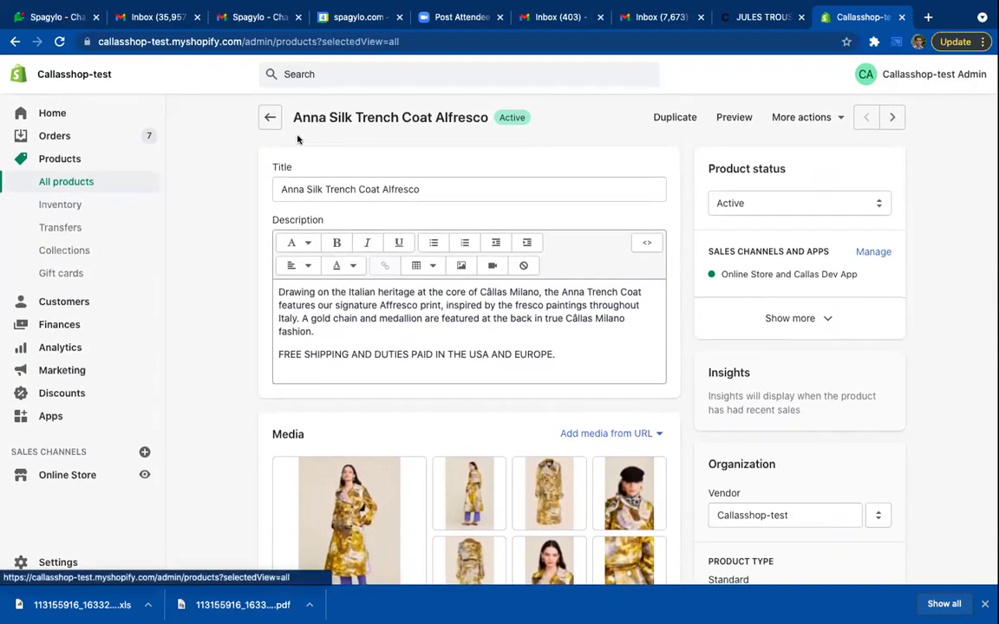
# Step: Filter the product list by "jules" and open the JULES TROUSERS NEW product
pyautogui.click(299, 200)
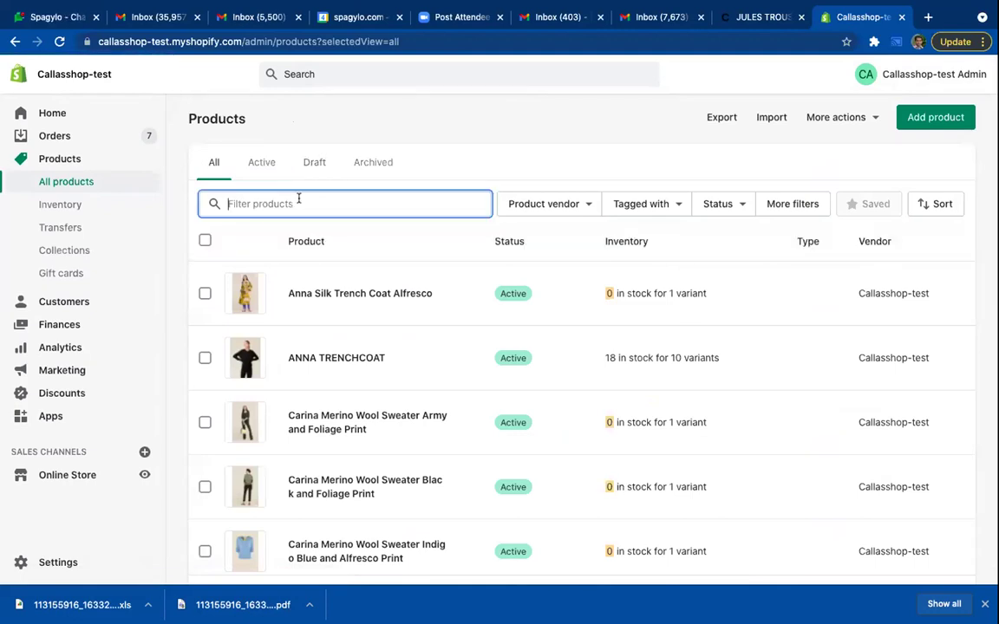
pyautogui.write('jules')
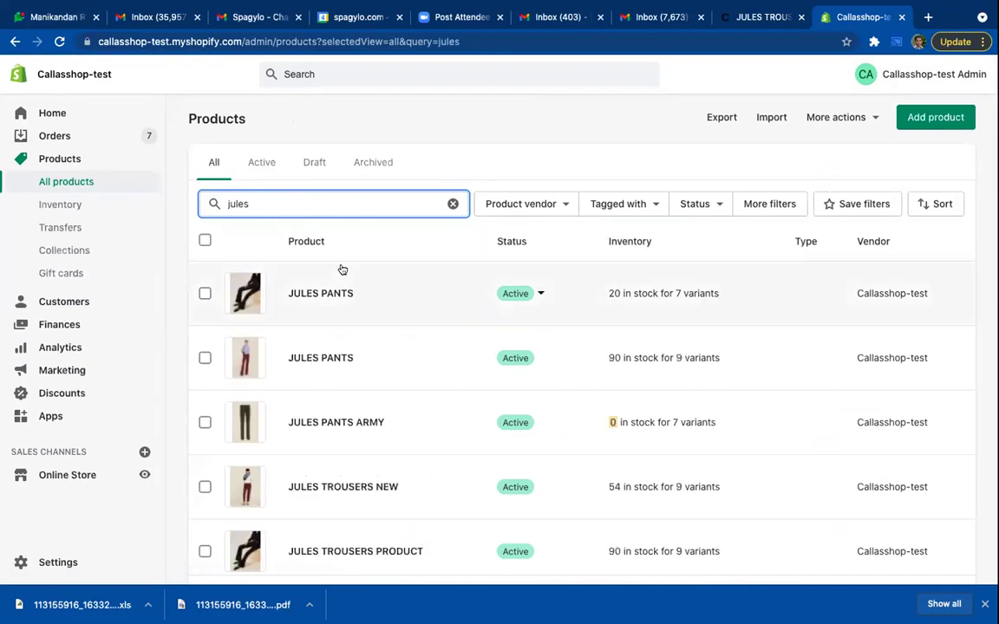
pyautogui.scroll(-1, 383, 386)
pyautogui.click(350, 434)
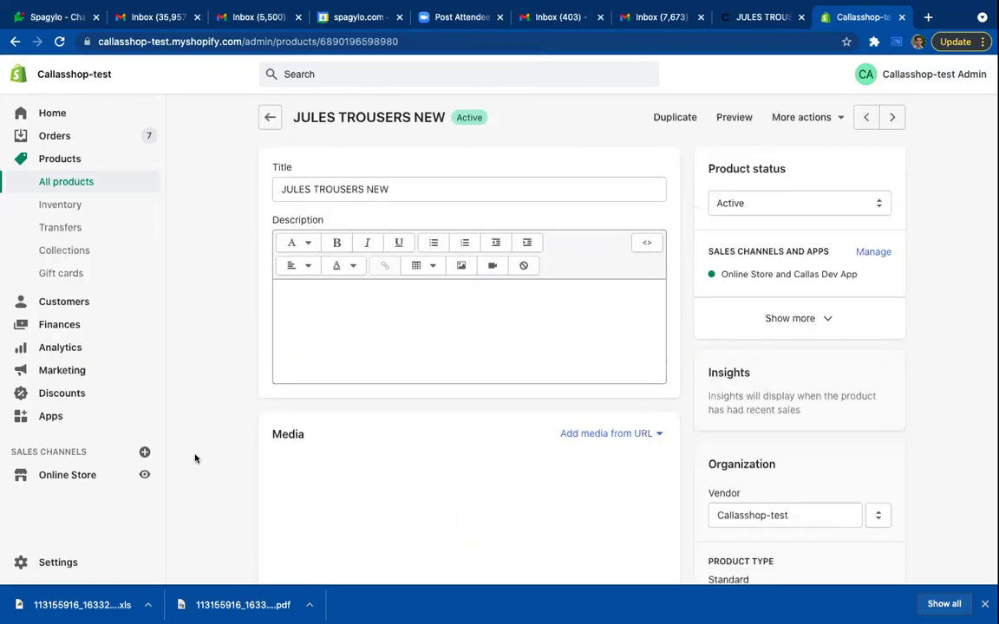
# Step: Assign the product image of the model in dark red trousers to the Red, size S variant
pyautogui.scroll(-6, 192, 462)
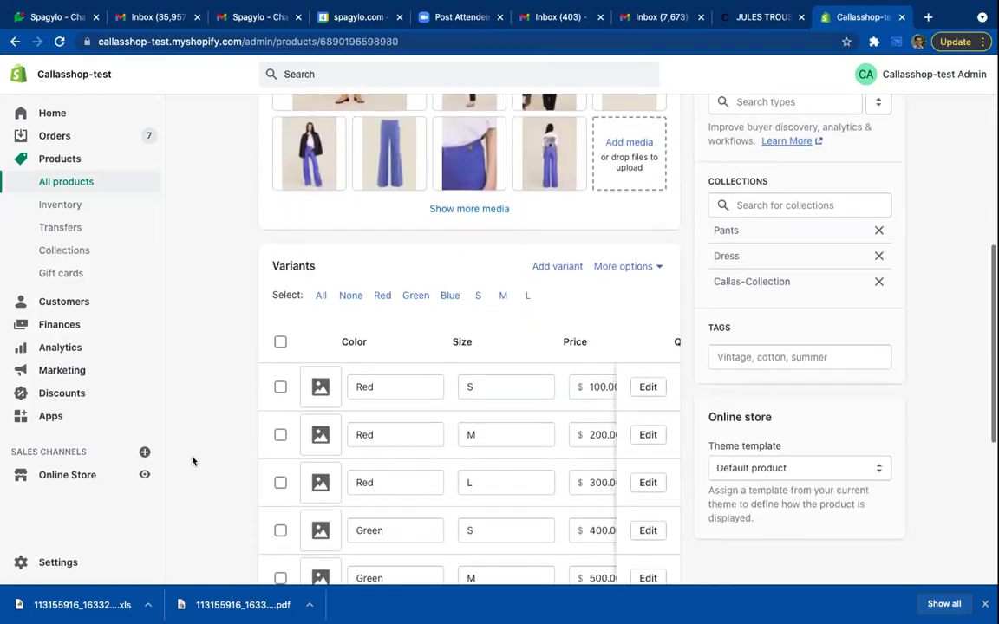
pyautogui.scroll(-2, 193, 461)
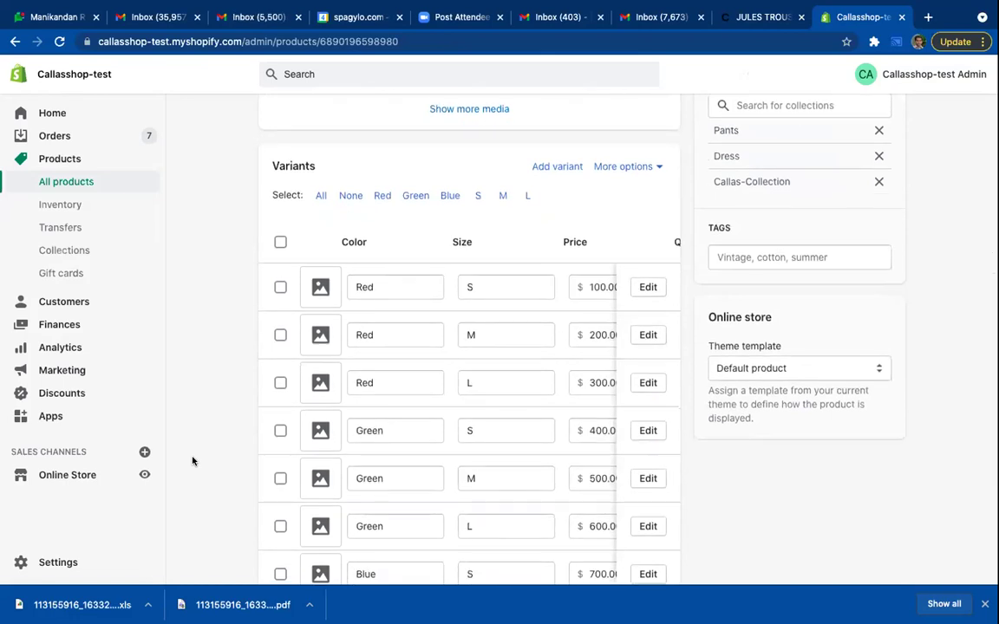
pyautogui.scroll(-1, 193, 461)
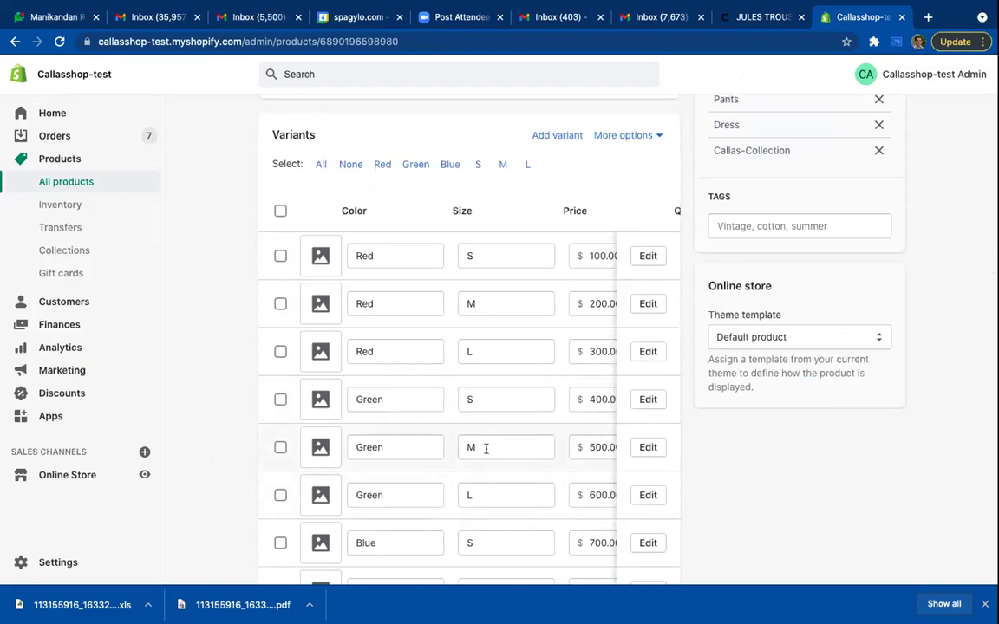
pyautogui.scroll(-4, 486, 447)
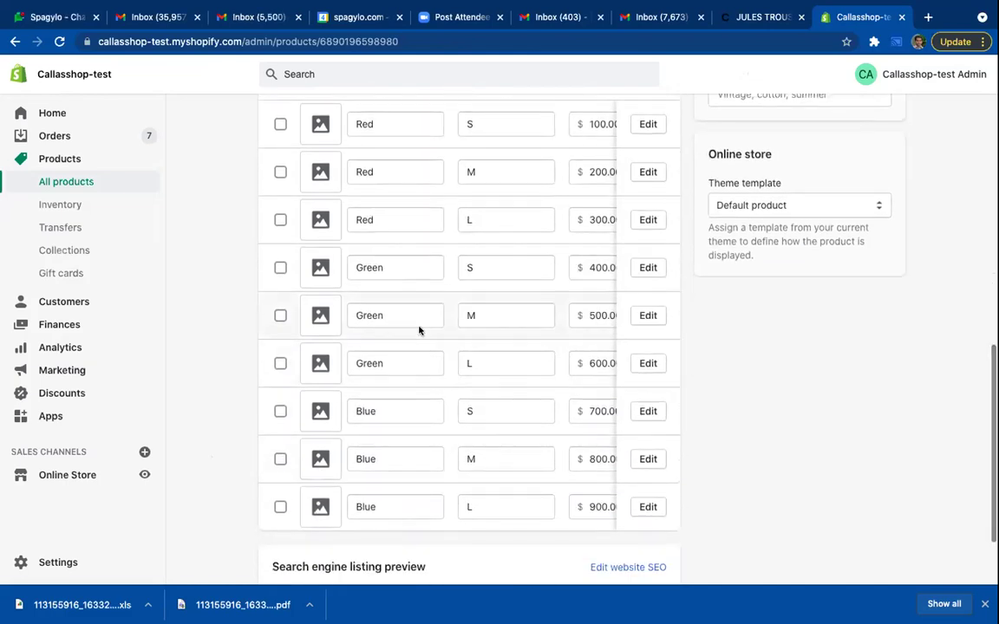
pyautogui.scroll(3, 486, 272)
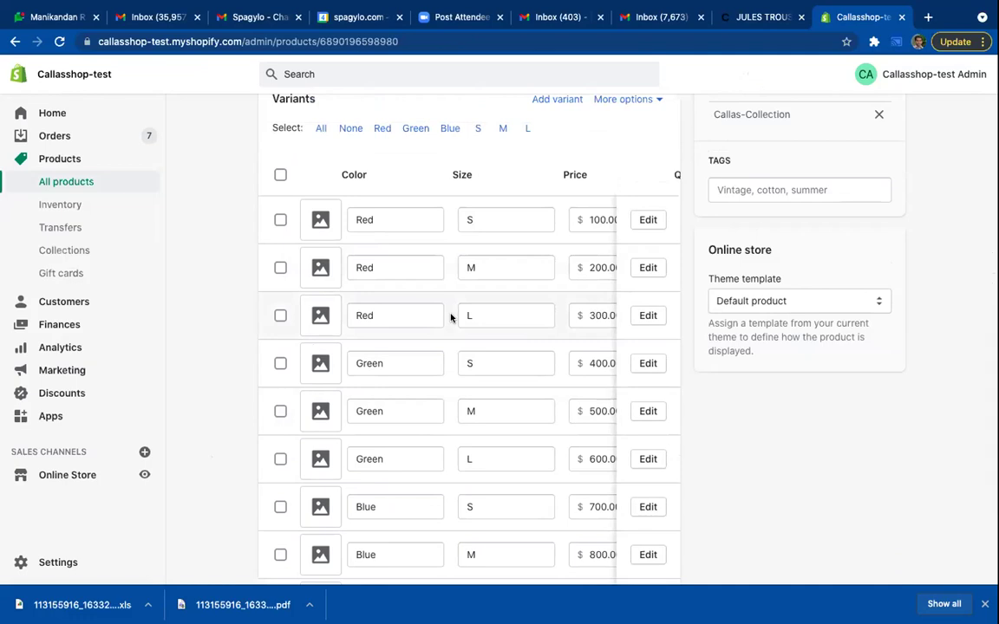
pyautogui.scroll(1, 437, 347)
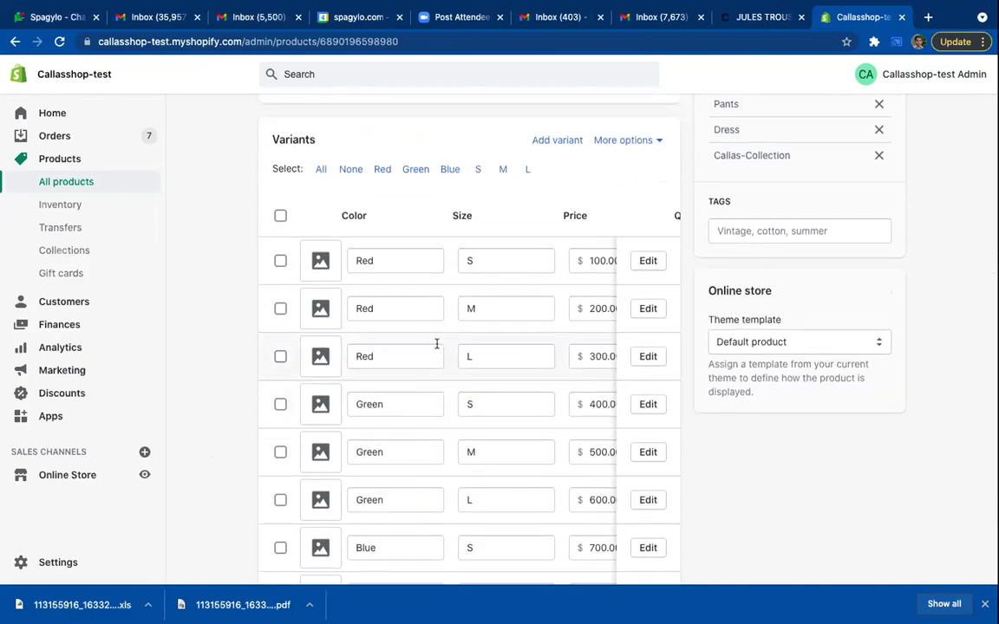
pyautogui.click(321, 263)
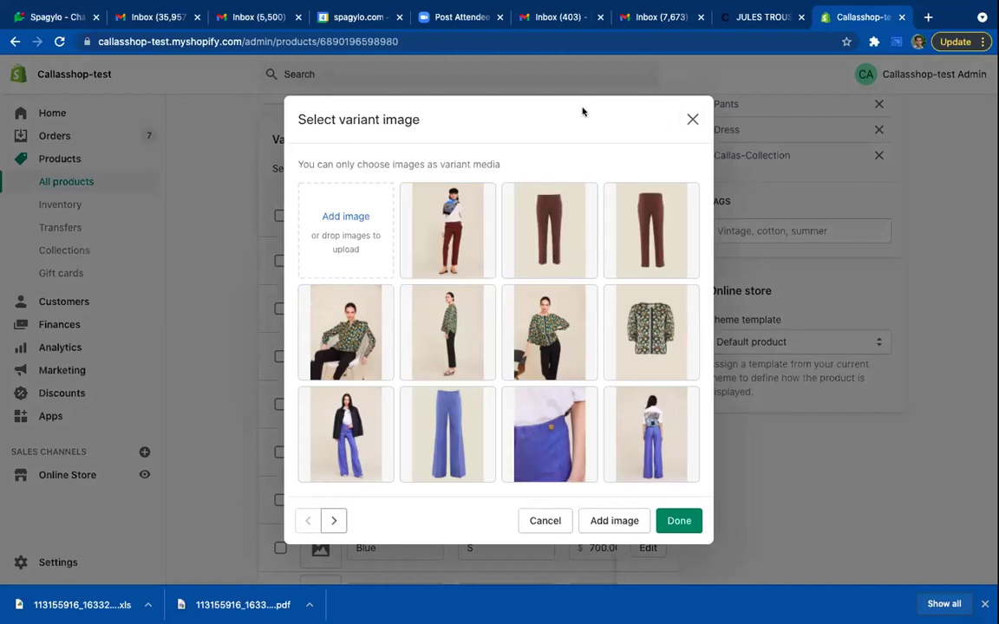
pyautogui.click(693, 121)
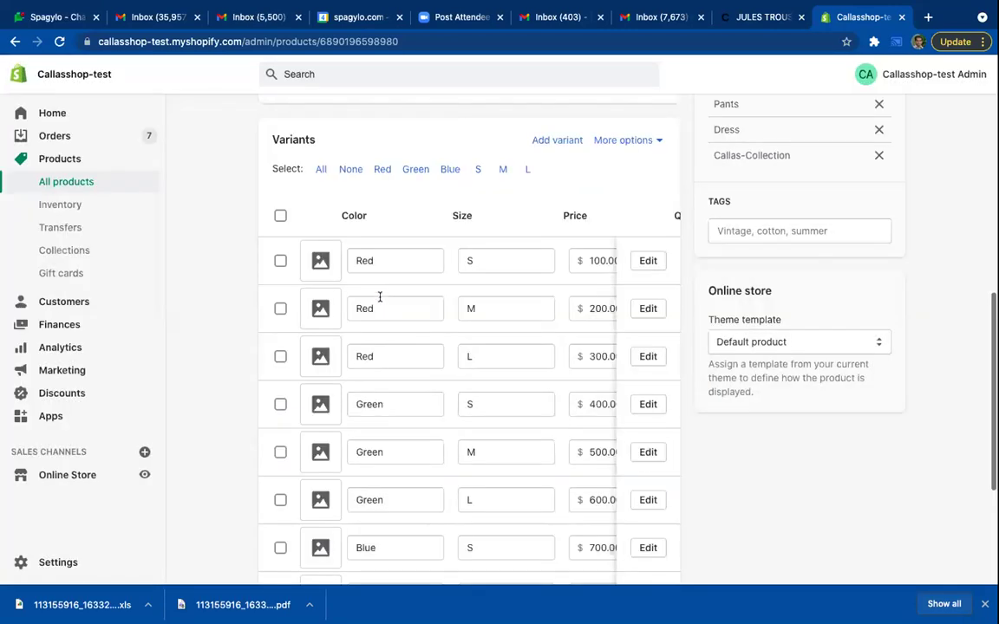
pyautogui.click(326, 264)
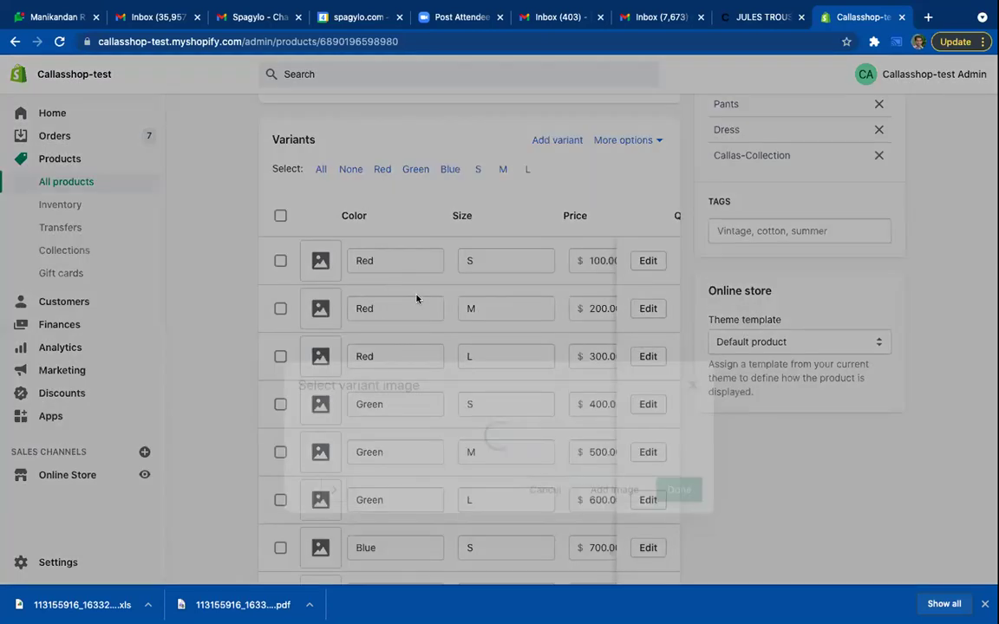
pyautogui.click(462, 247)
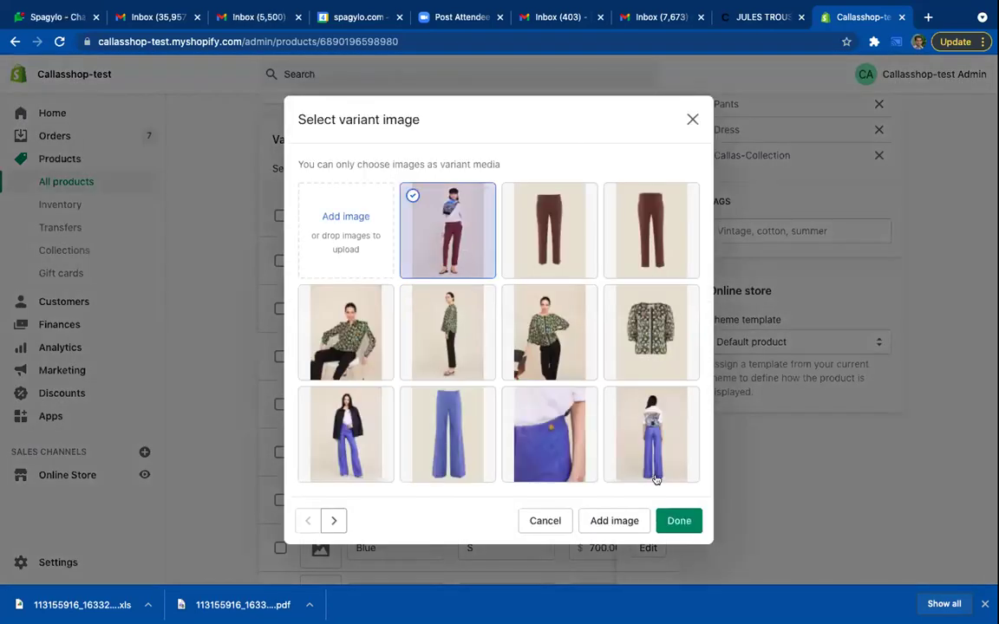
pyautogui.click(666, 519)
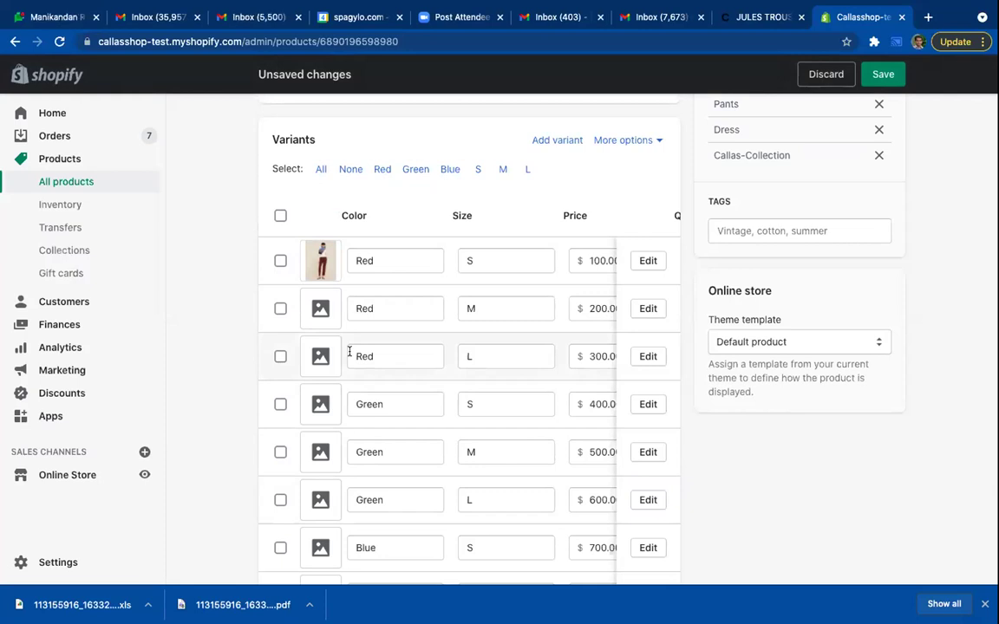
# Step: Examine the JULES TROUSERS NEW variant rows and the product's media images
pyautogui.scroll(-2, 355, 369)
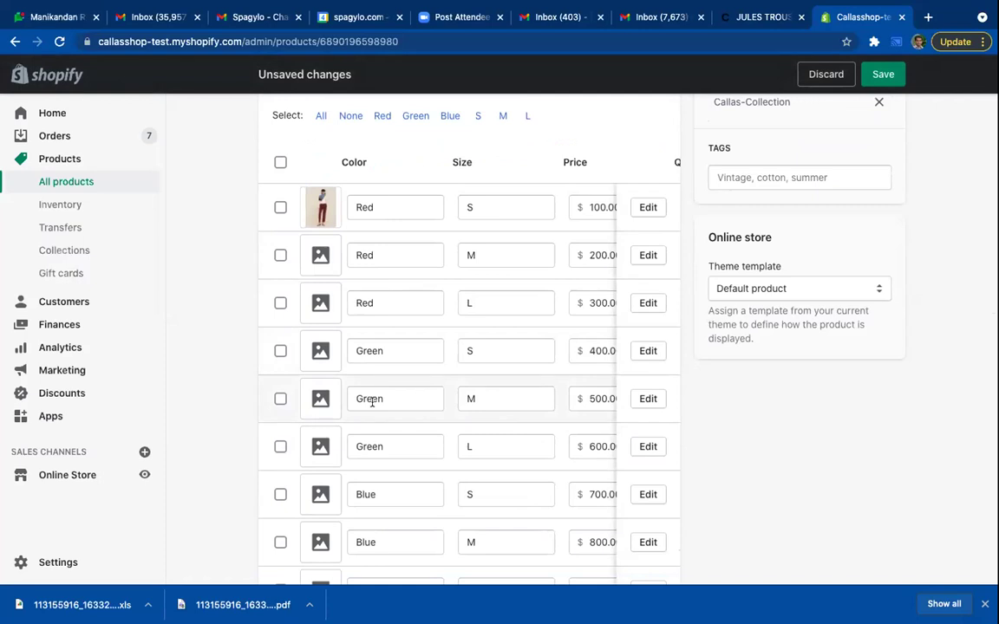
pyautogui.scroll(-1, 372, 405)
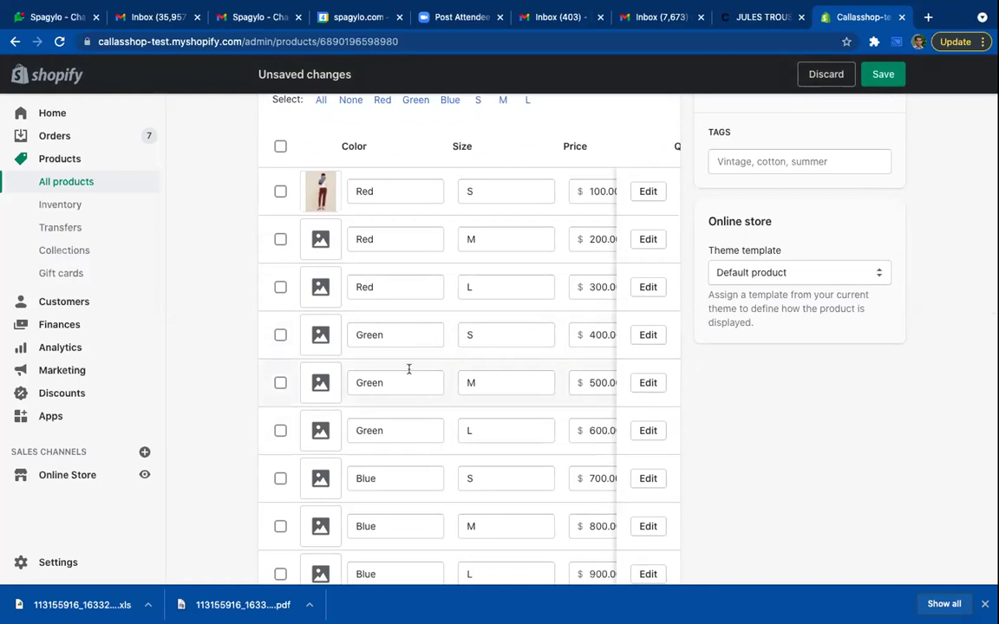
pyautogui.scroll(4, 409, 369)
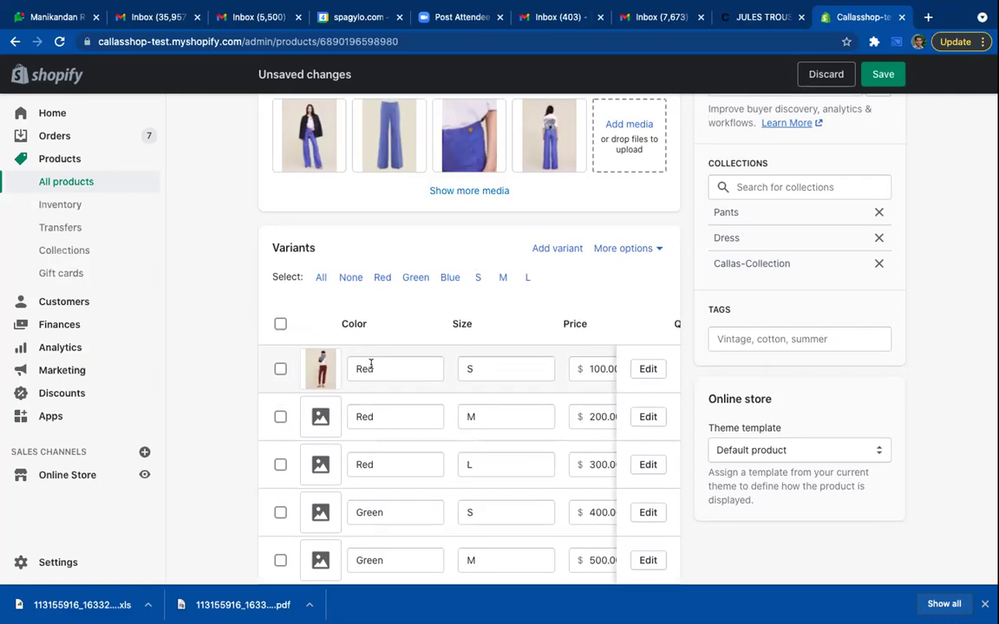
pyautogui.scroll(3, 370, 363)
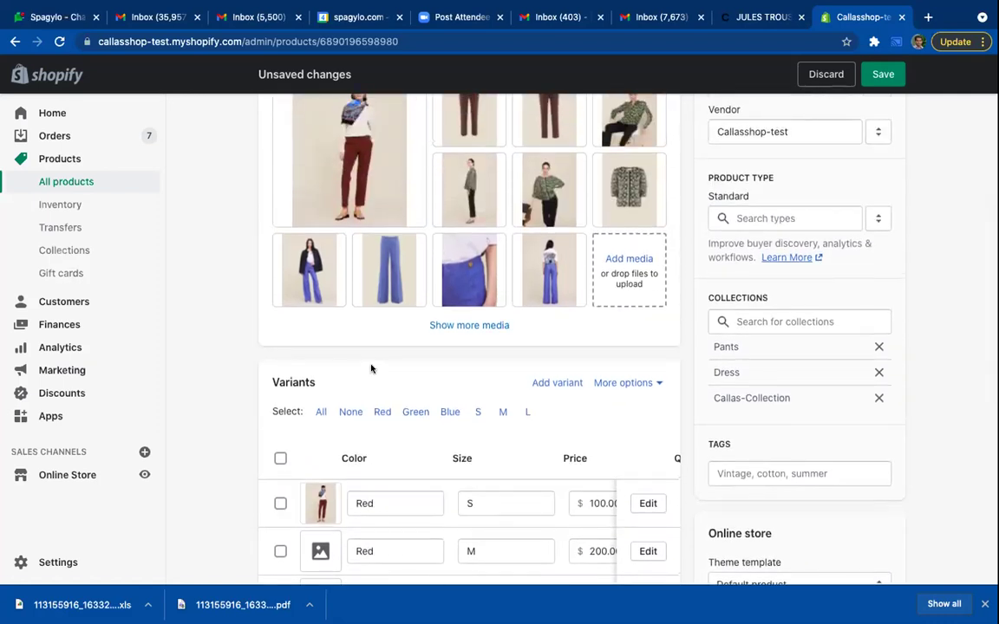
# Step: Leave the product page without saving its changes and open the variant metafield definitions in the store settings
pyautogui.scroll(5, 371, 367)
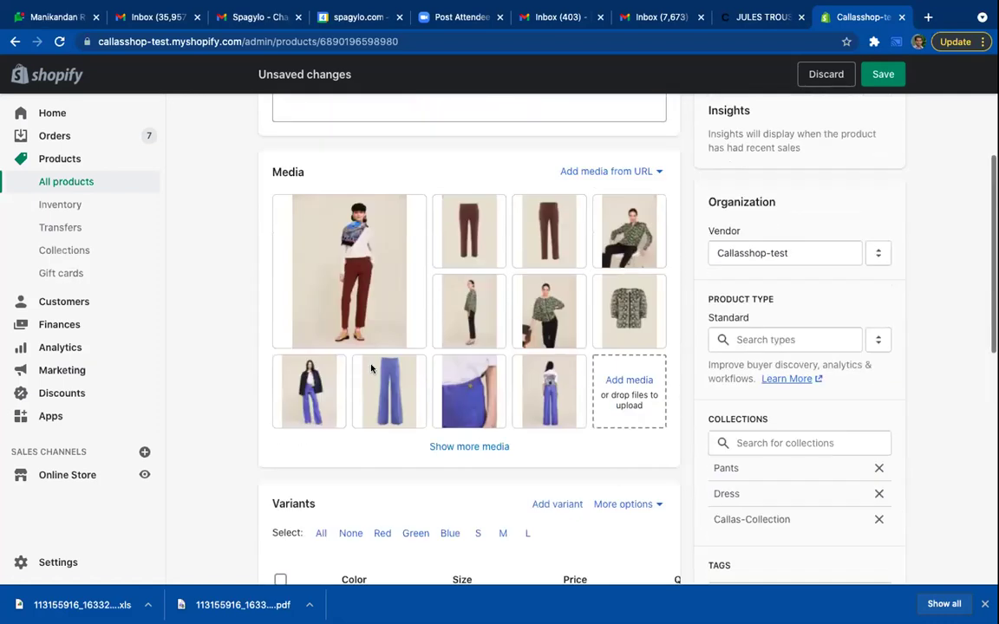
pyautogui.scroll(3, 234, 328)
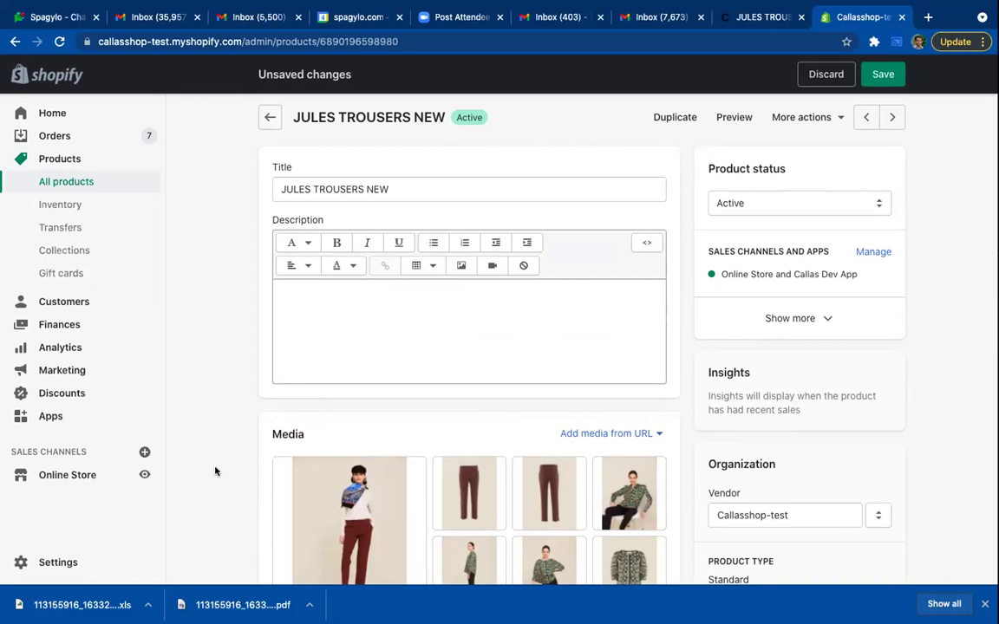
pyautogui.scroll(-3, 216, 471)
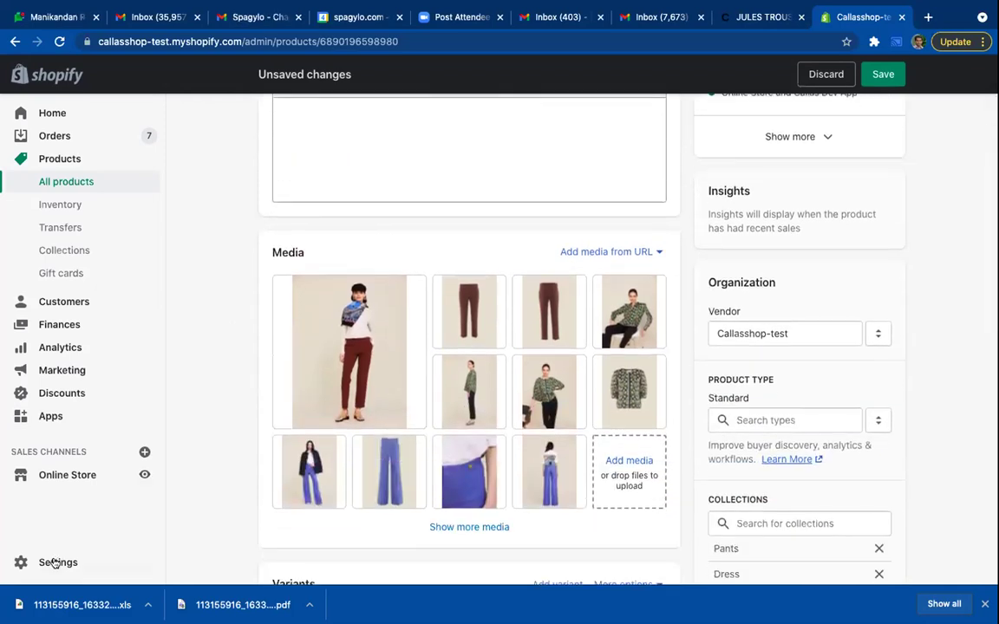
pyautogui.click(54, 563)
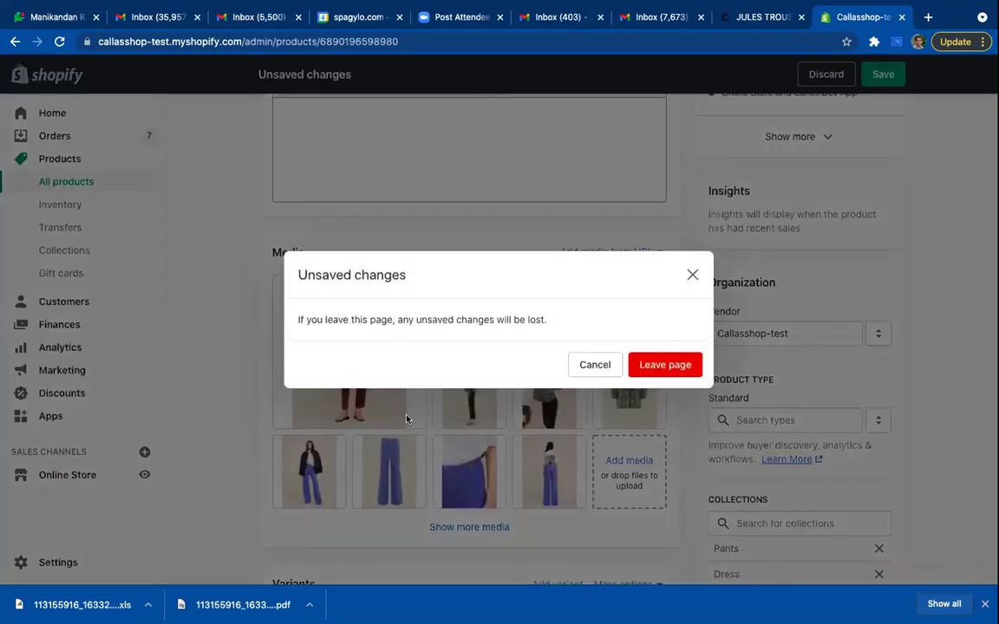
pyautogui.click(665, 367)
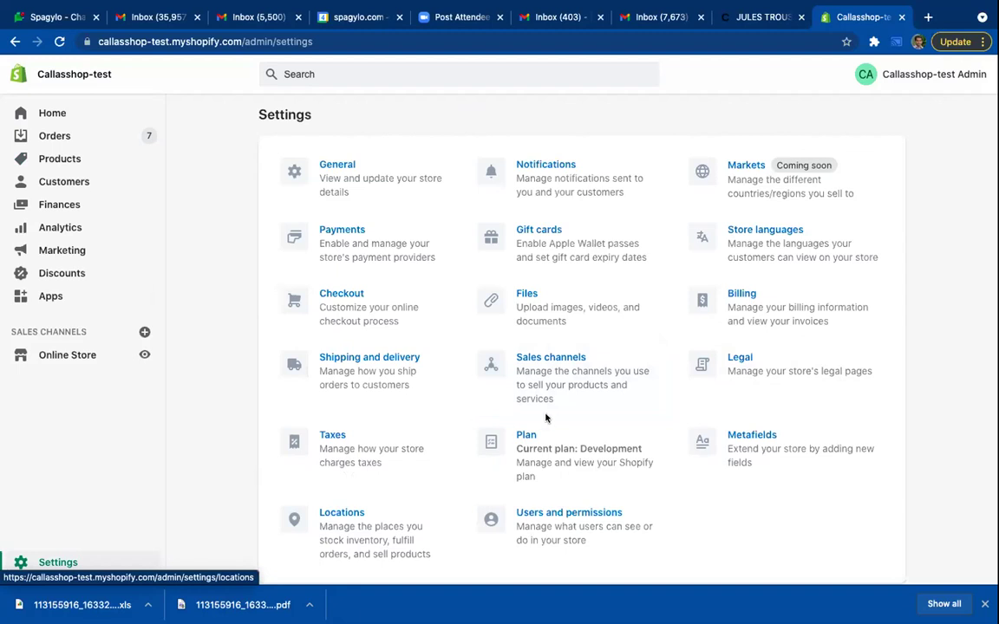
pyautogui.click(752, 436)
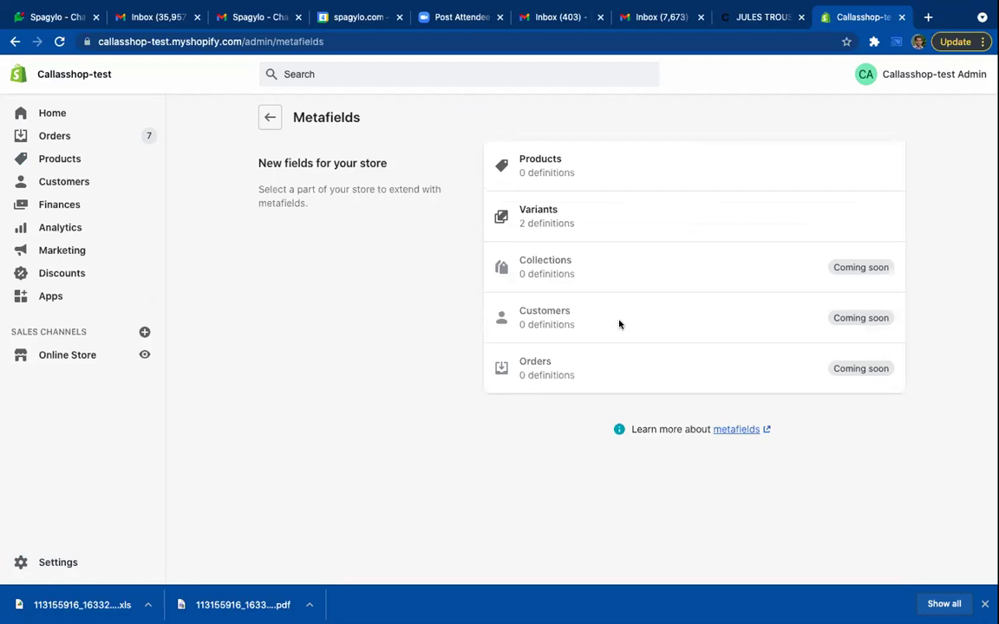
pyautogui.click(540, 211)
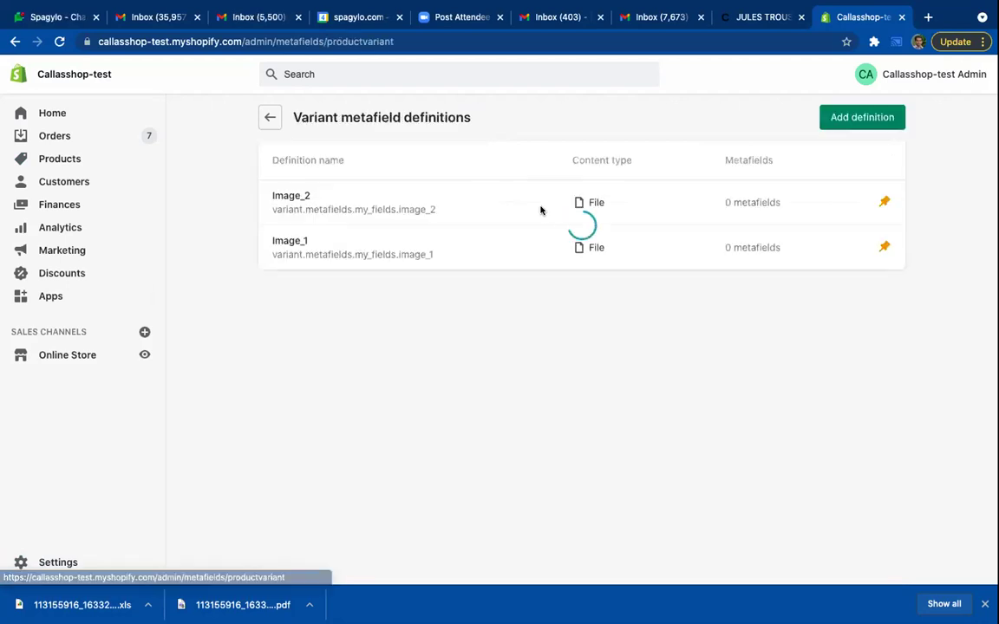
# Step: Start a new variant metafield definition and name it Image_3
pyautogui.click(867, 118)
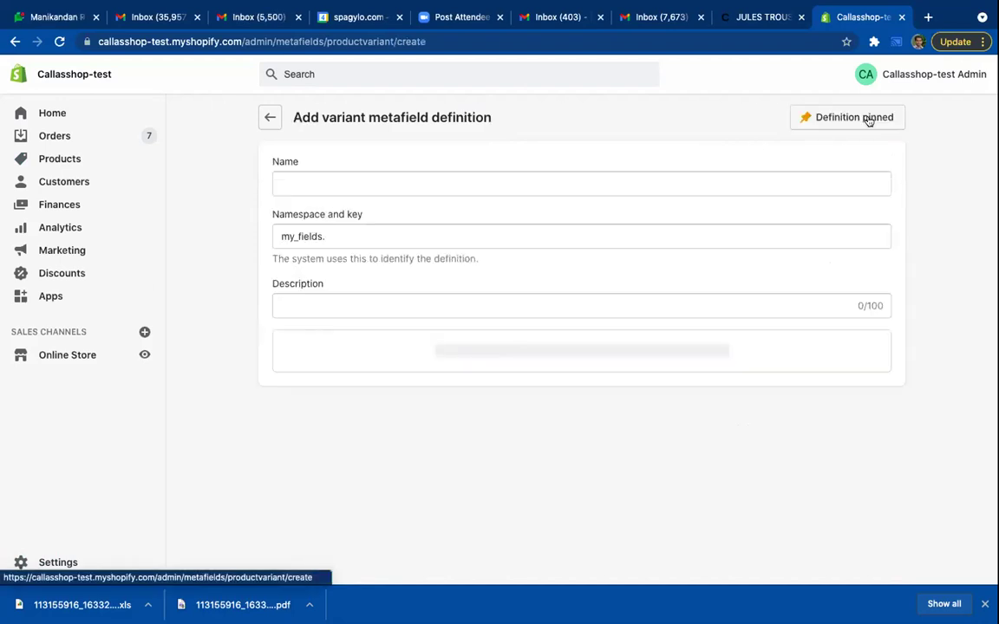
pyautogui.click(268, 117)
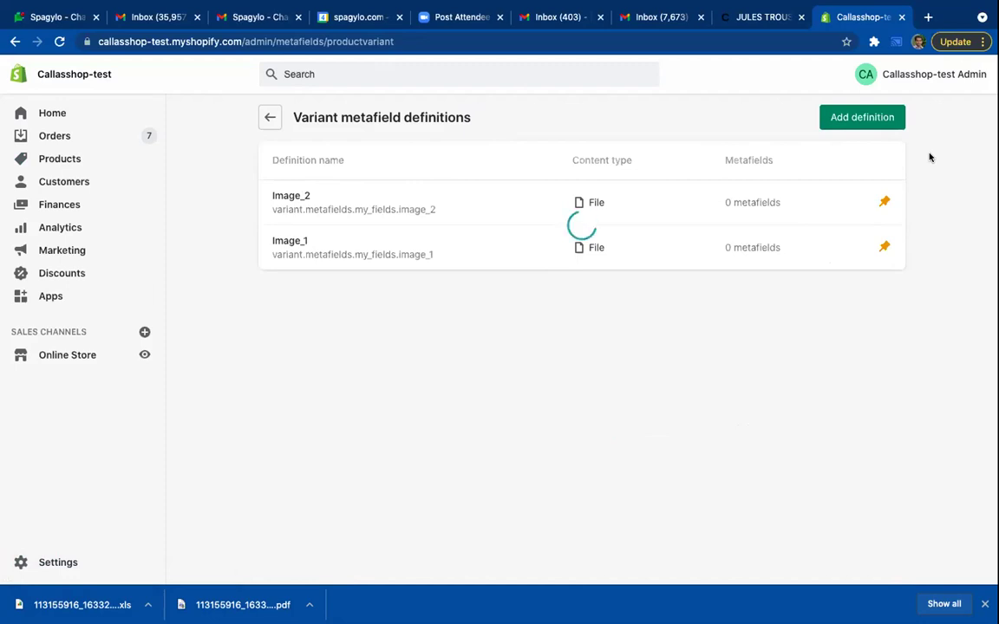
pyautogui.click(870, 120)
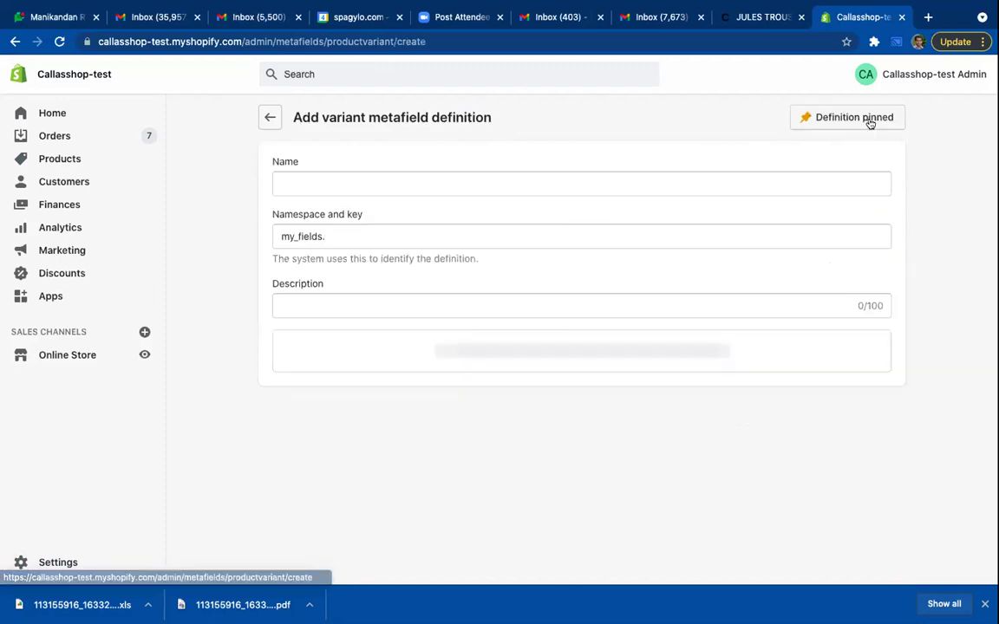
pyautogui.click(404, 177)
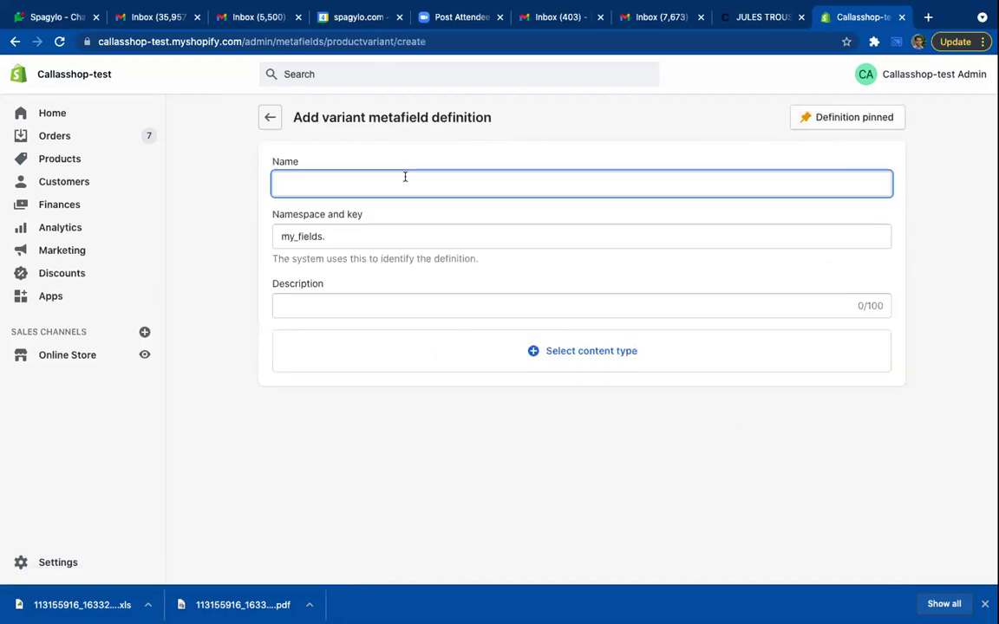
pyautogui.write('Image')
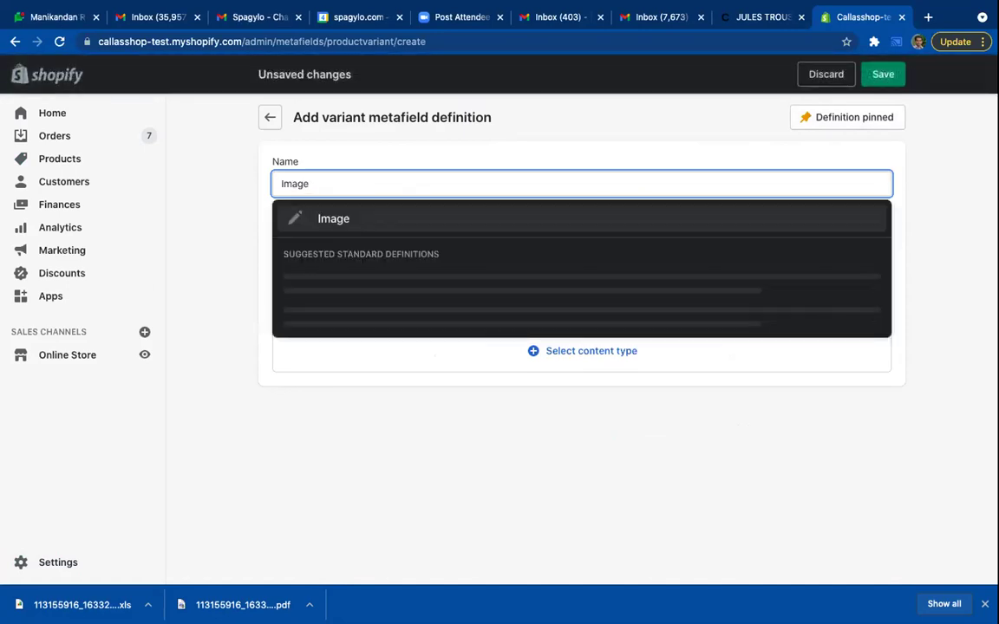
pyautogui.write('_3')
pyautogui.click(361, 455)
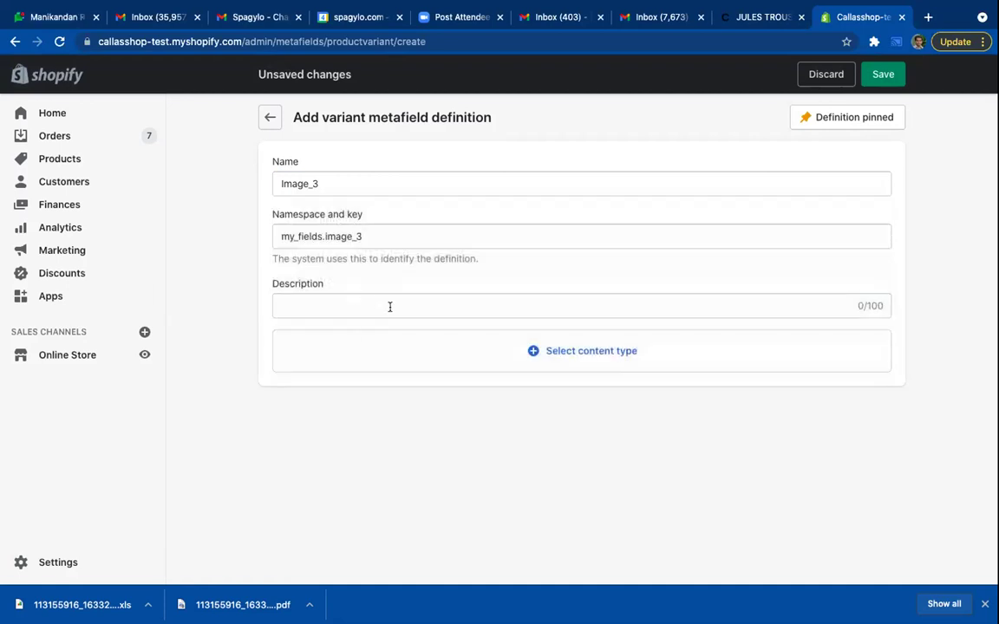
# Step: Set the Image_3 definition's content type to File and save it
pyautogui.click(550, 350)
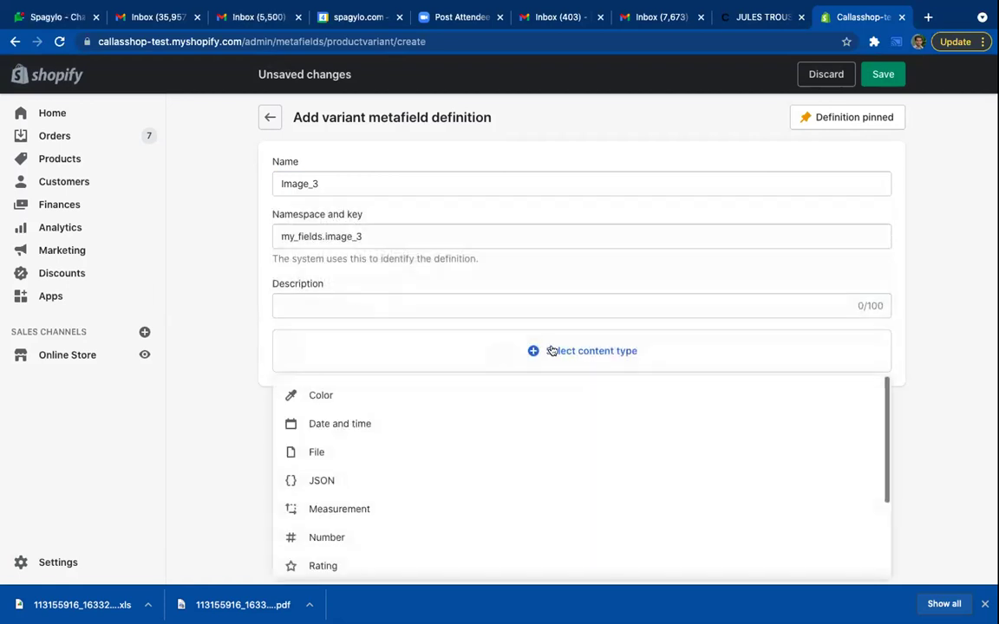
pyautogui.click(319, 451)
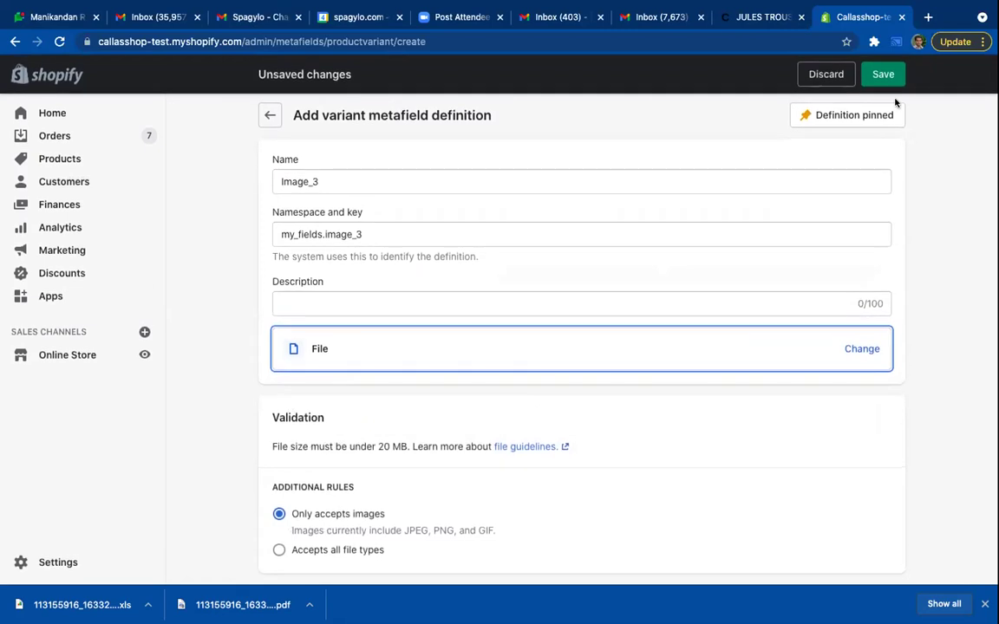
pyautogui.click(883, 75)
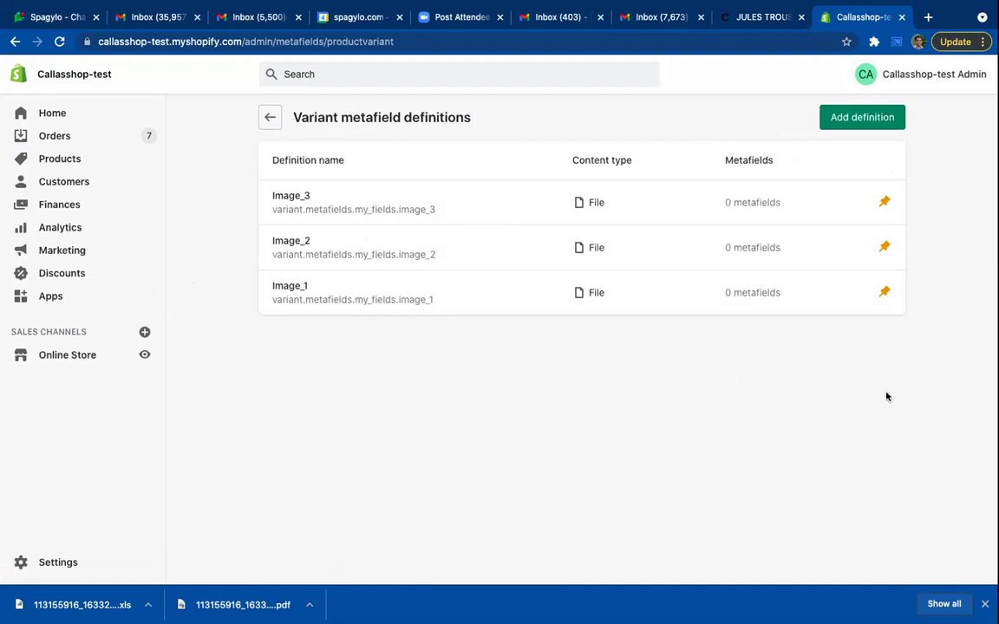
# Step: Reopen the JULES TROUSERS NEW product from the product list filtered by "jules"
pyautogui.click(64, 161)
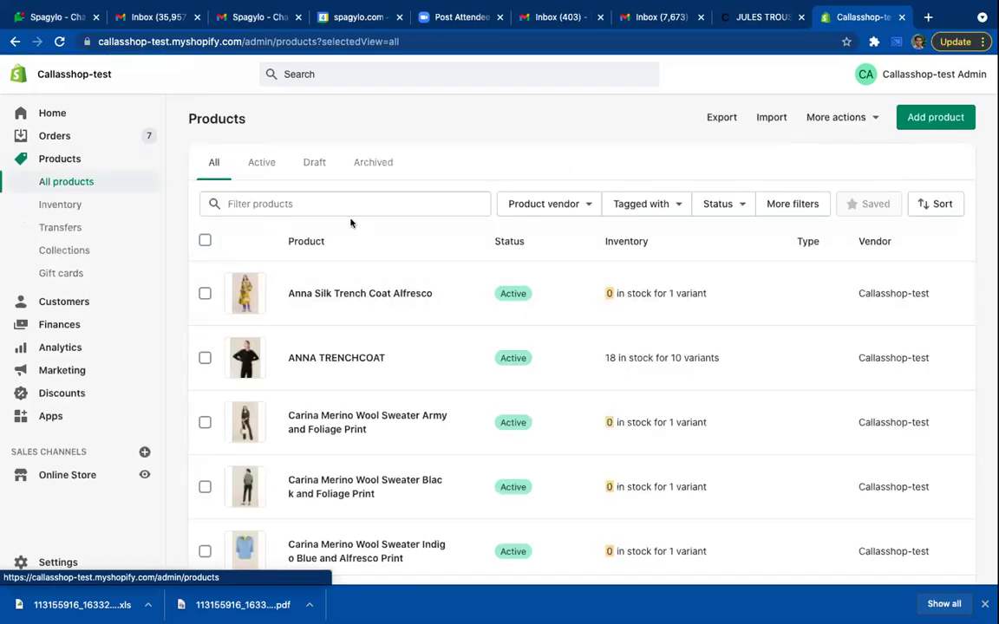
pyautogui.click(348, 202)
pyautogui.write('jules')
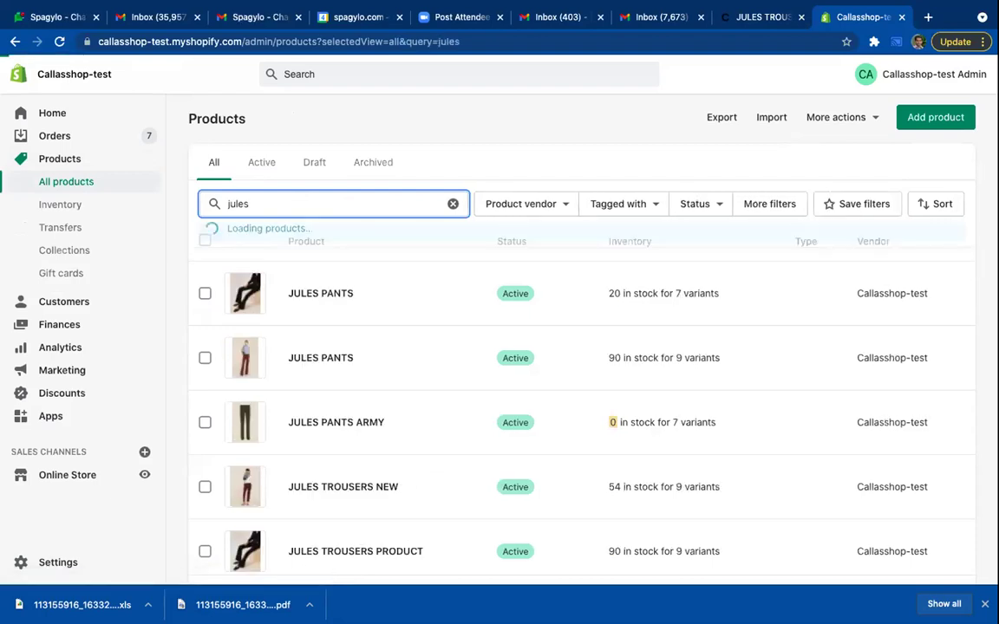
pyautogui.click(334, 488)
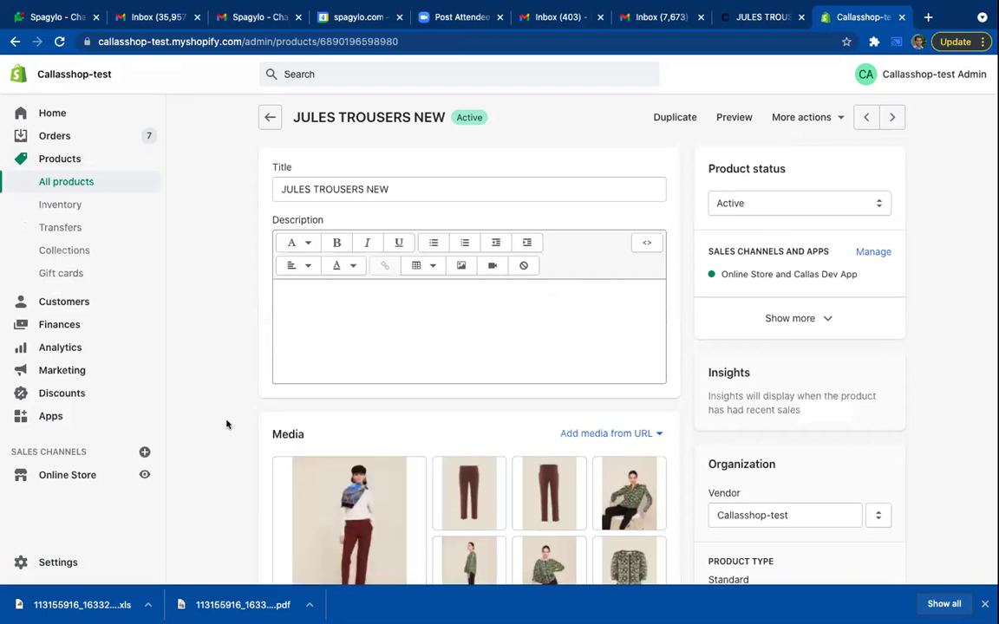
# Step: Open the Red / S variant of JULES TROUSERS NEW for editing and go to its metafields
pyautogui.scroll(-10, 226, 424)
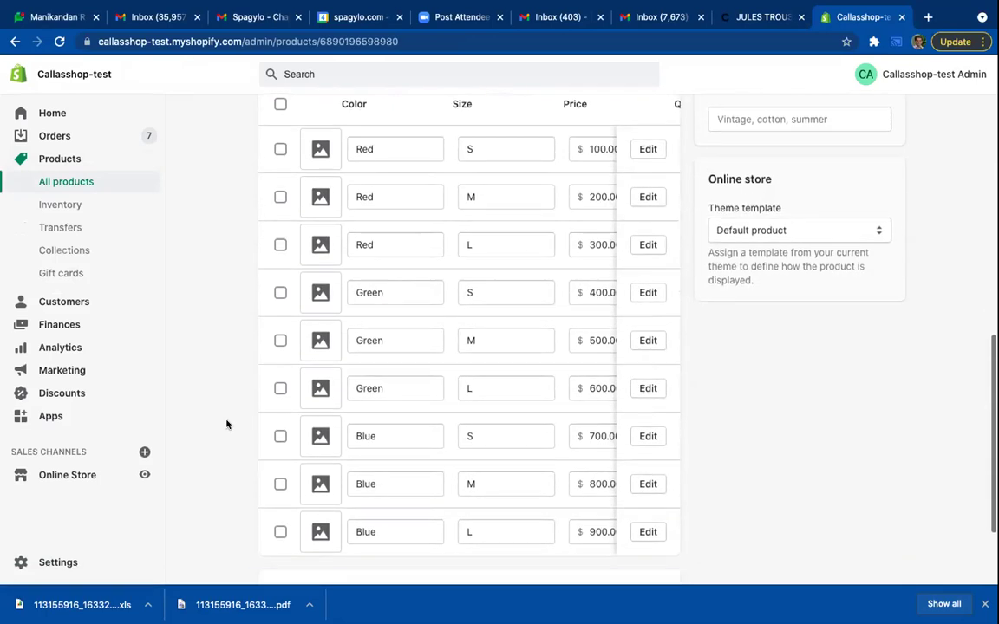
pyautogui.scroll(2, 226, 424)
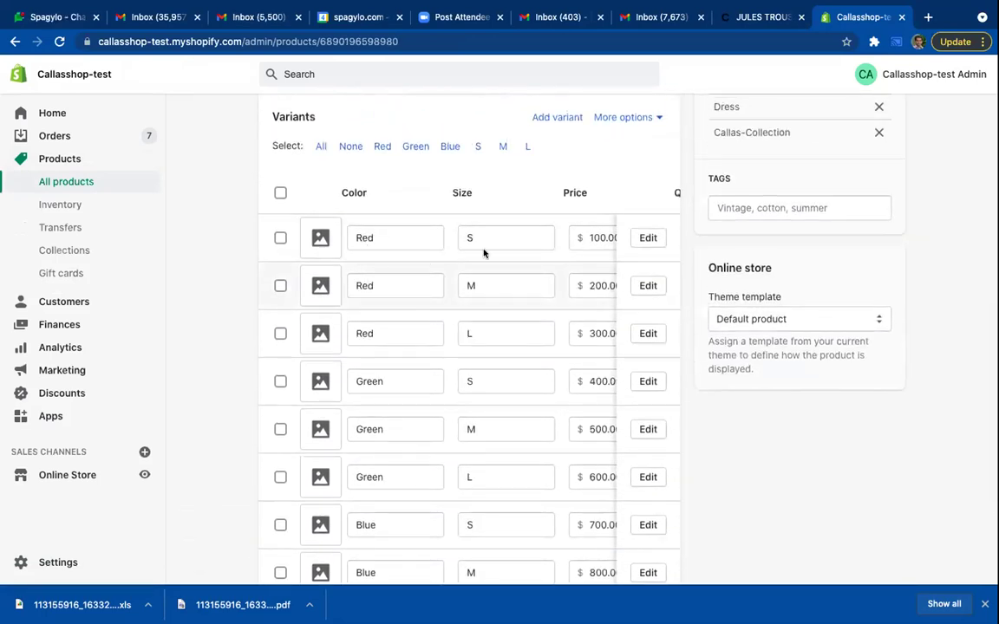
pyautogui.click(646, 238)
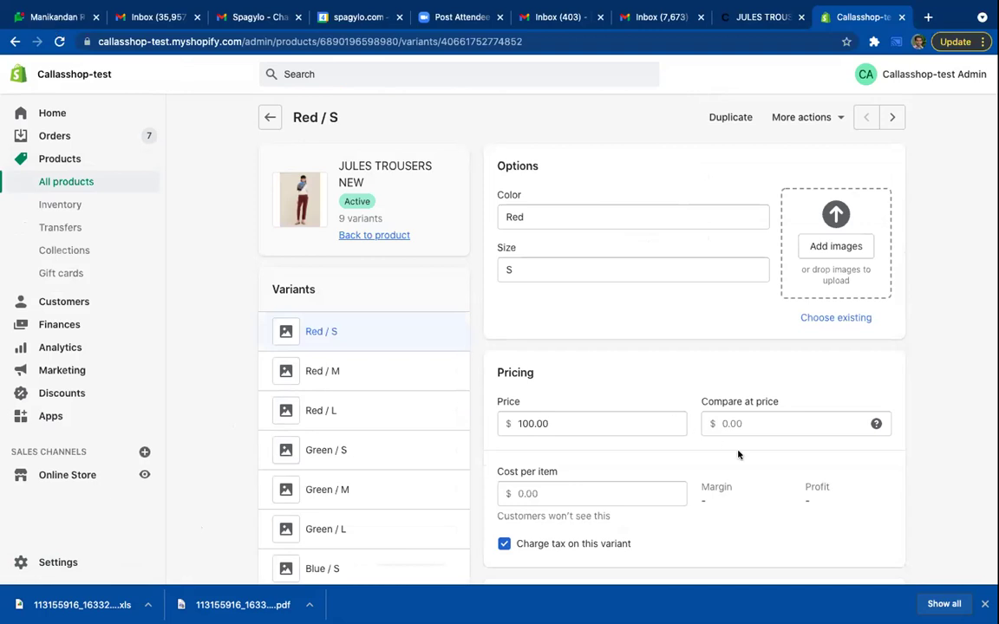
pyautogui.scroll(-5, 738, 454)
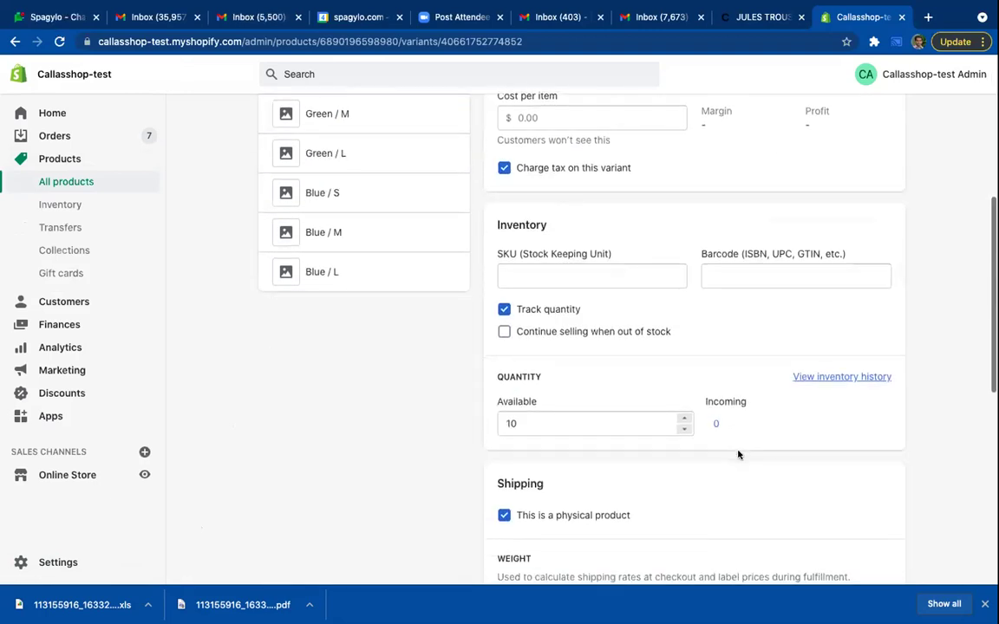
pyautogui.scroll(-6, 738, 455)
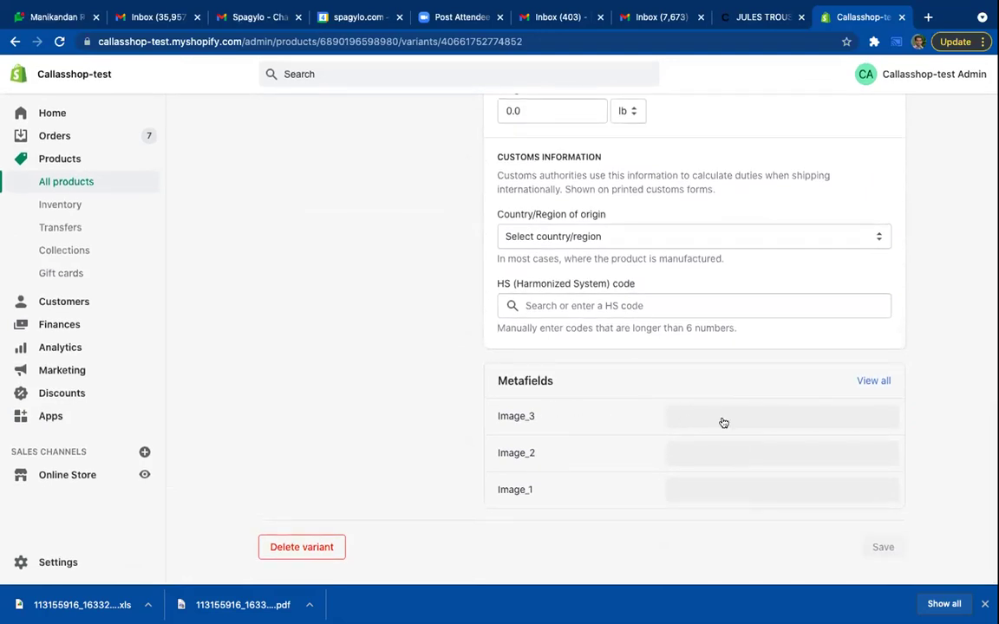
# Step: Assign the existing 2020_Callas_1436 image file to the Image_1 metafield of the Red / S variant
pyautogui.click(723, 419)
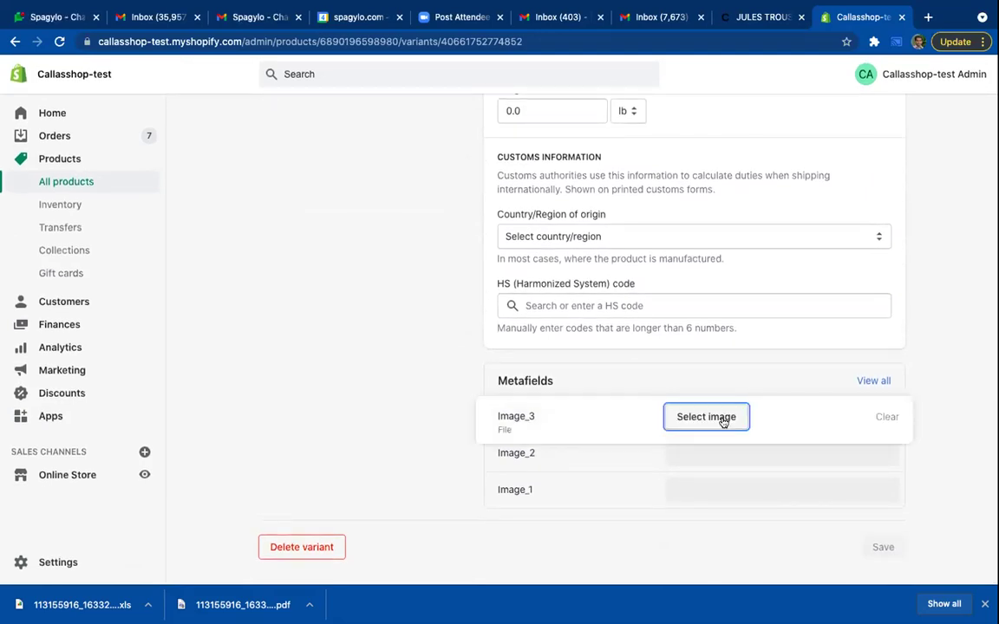
pyautogui.click(712, 490)
pyautogui.click(712, 490)
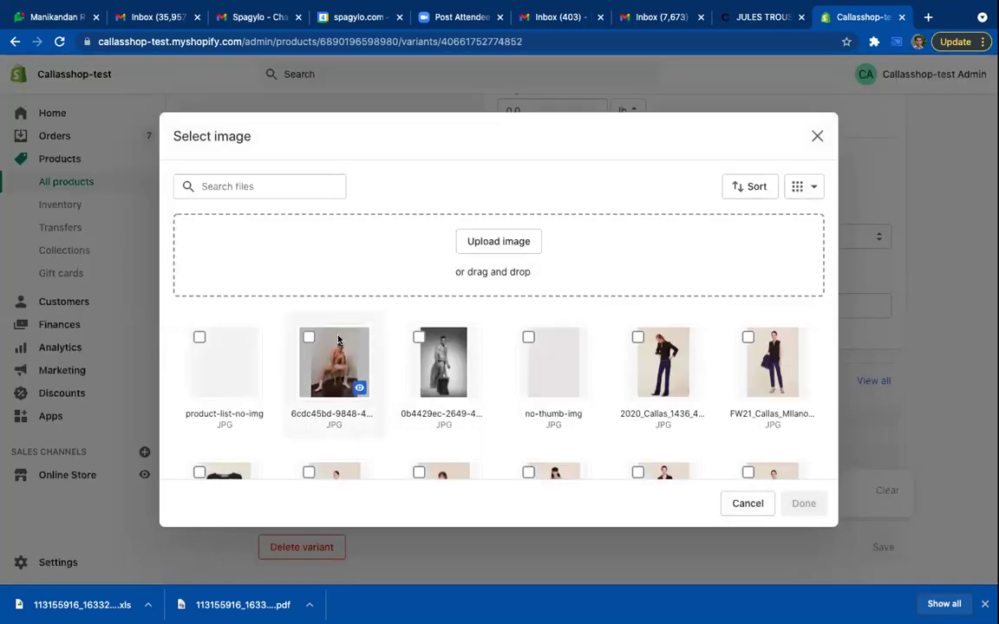
pyautogui.click(665, 367)
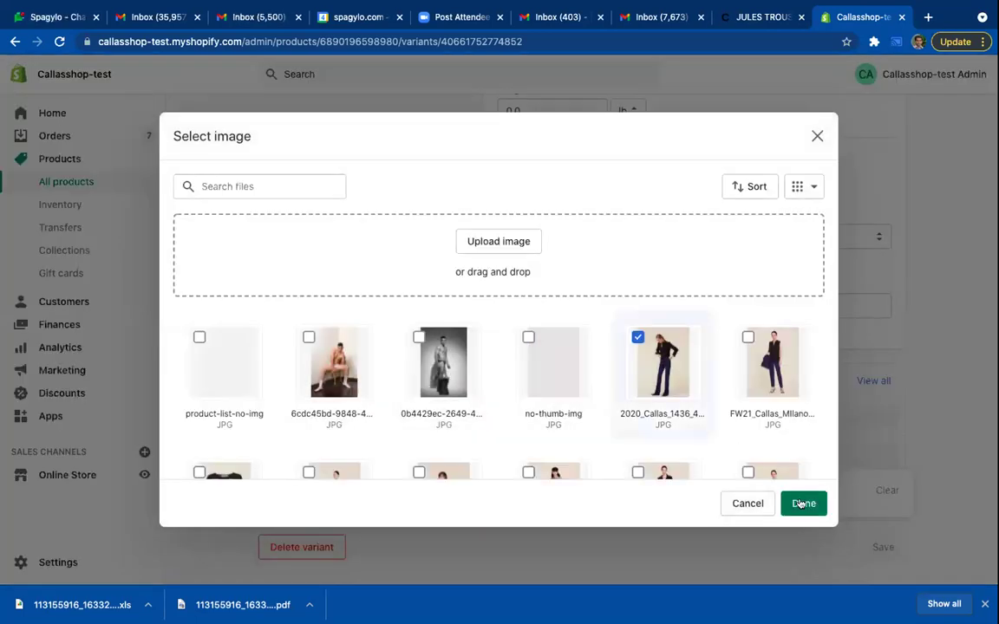
pyautogui.click(802, 502)
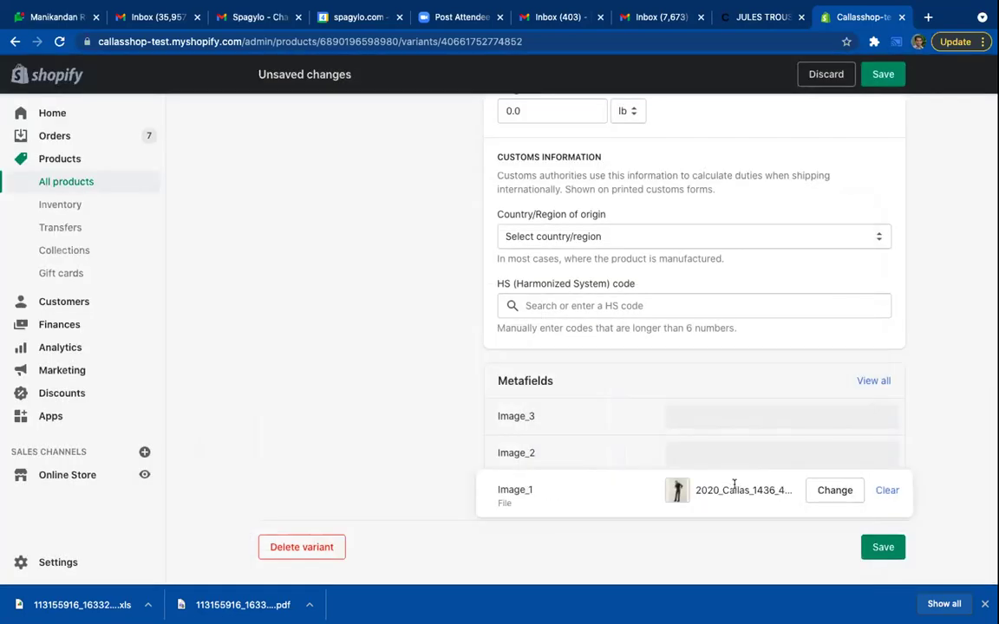
# Step: Assign the existing FW21_Callas_MIlano_0823 image file to the Image_2 metafield of the Red / S variant
pyautogui.click(697, 454)
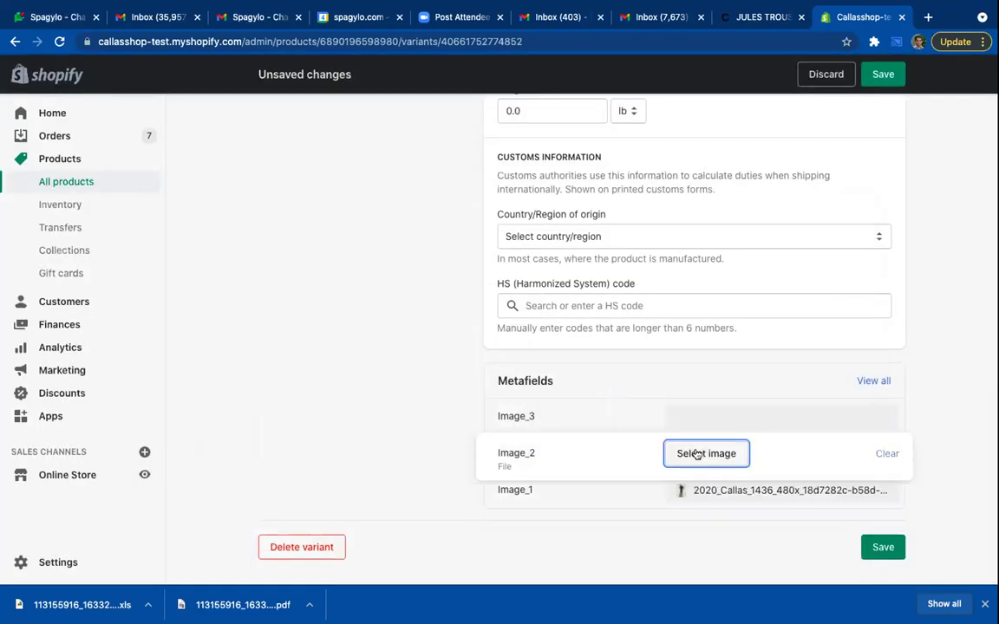
pyautogui.click(696, 453)
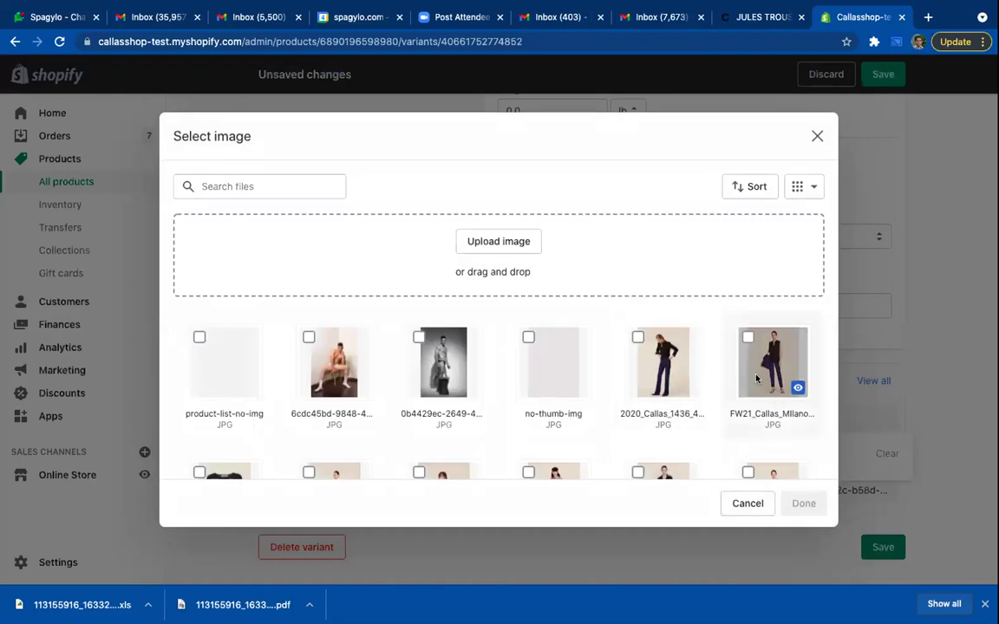
pyautogui.click(757, 378)
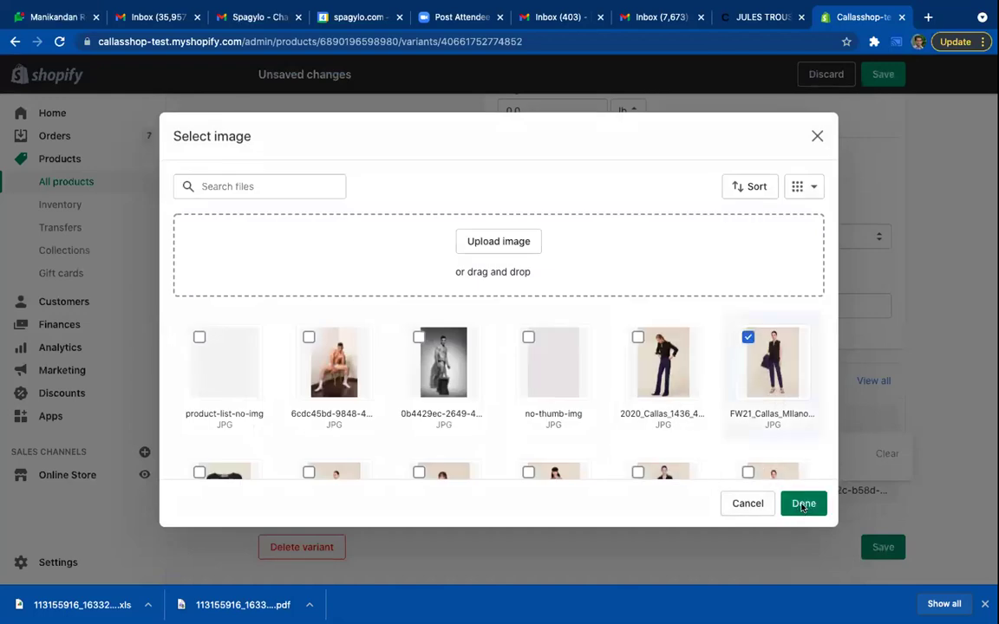
pyautogui.click(803, 506)
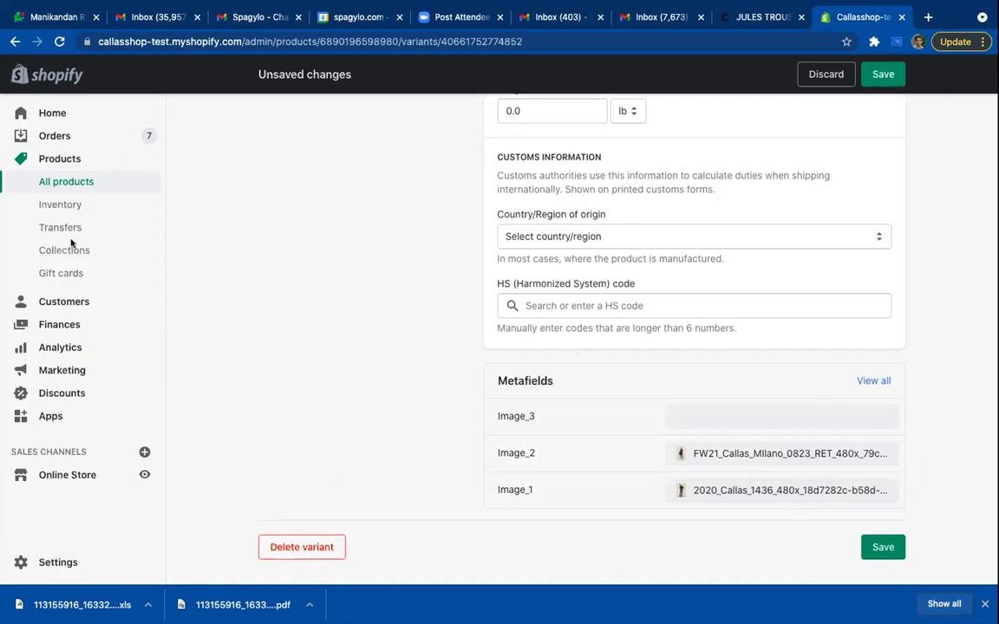
# Step: Leave the Red / S variant without saving its metafield images and return to the full product list
pyautogui.click(16, 42)
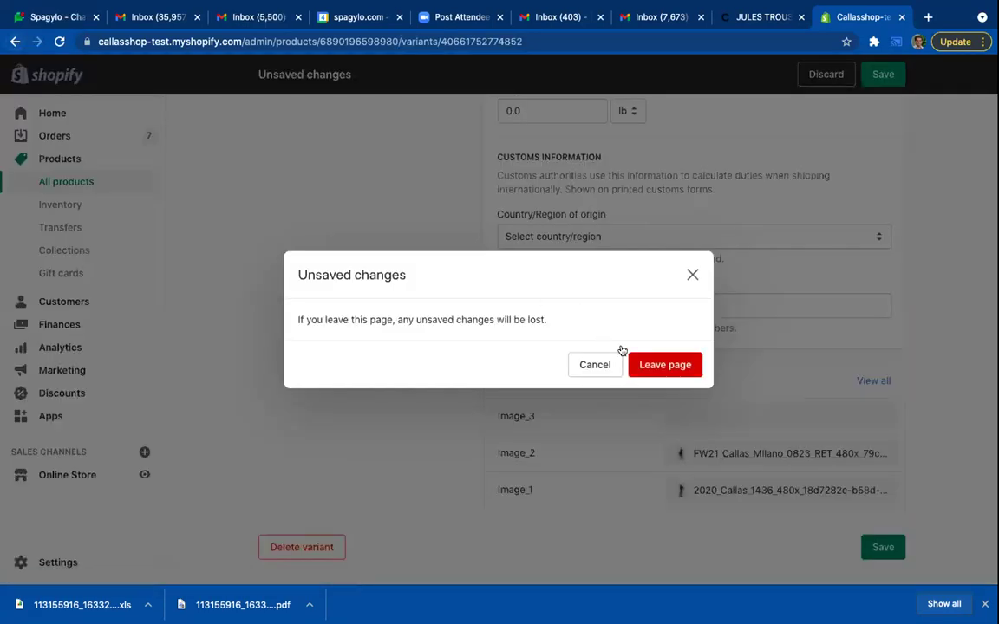
pyautogui.click(637, 357)
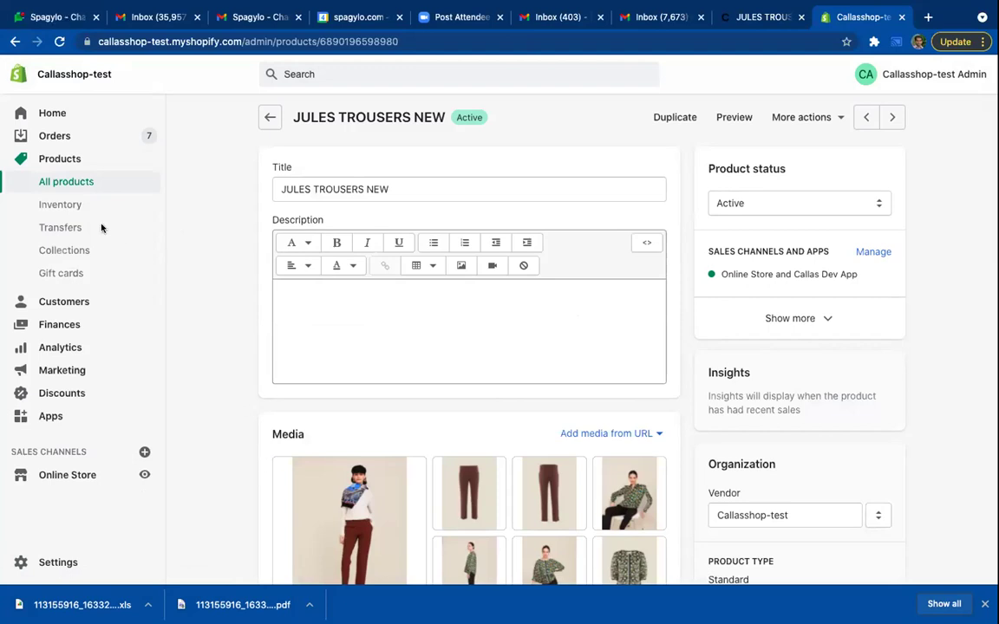
pyautogui.click(74, 187)
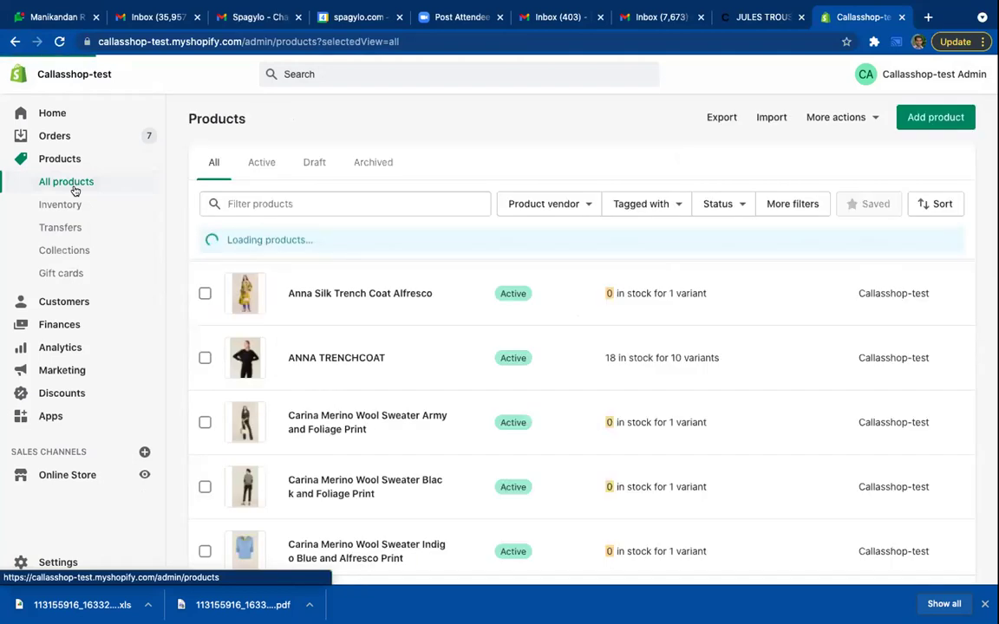
# Step: Search the product list for "jules" and open the JULES TROUSERS NEW product
pyautogui.click(361, 203)
pyautogui.write('jules')
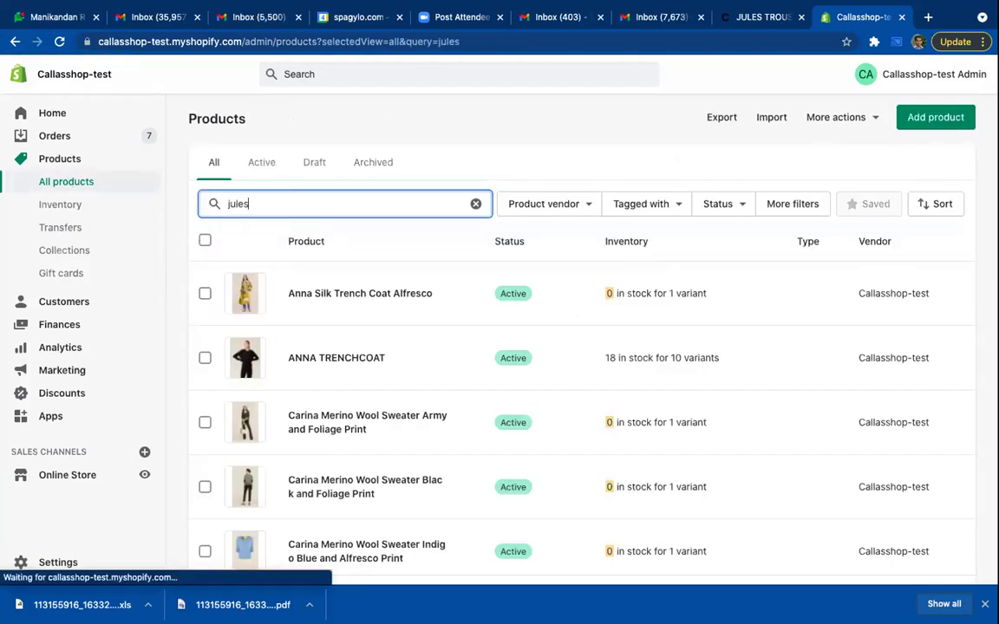
pyautogui.scroll(-2, 372, 418)
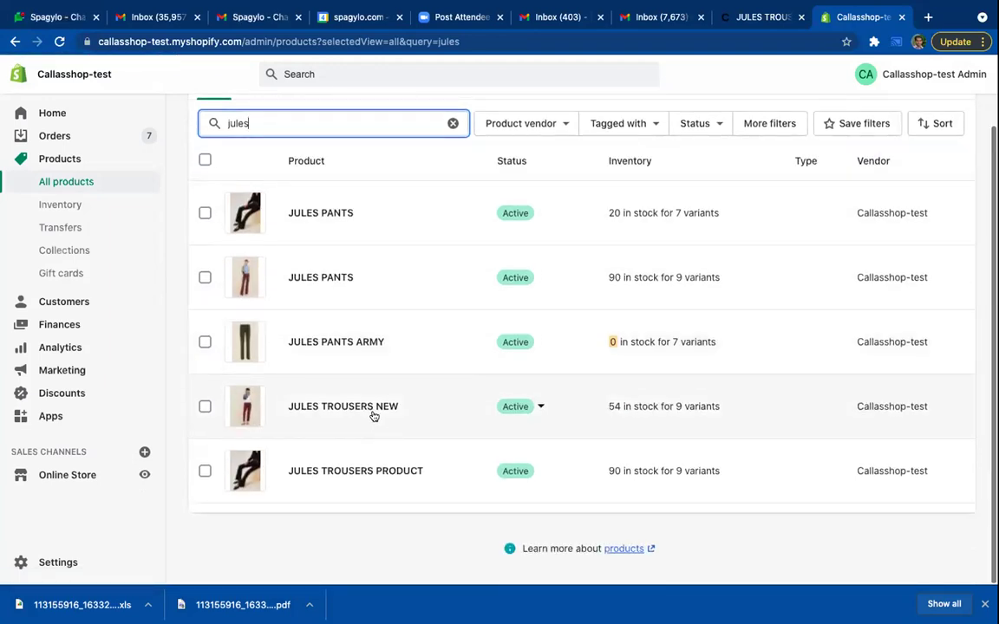
pyautogui.click(378, 409)
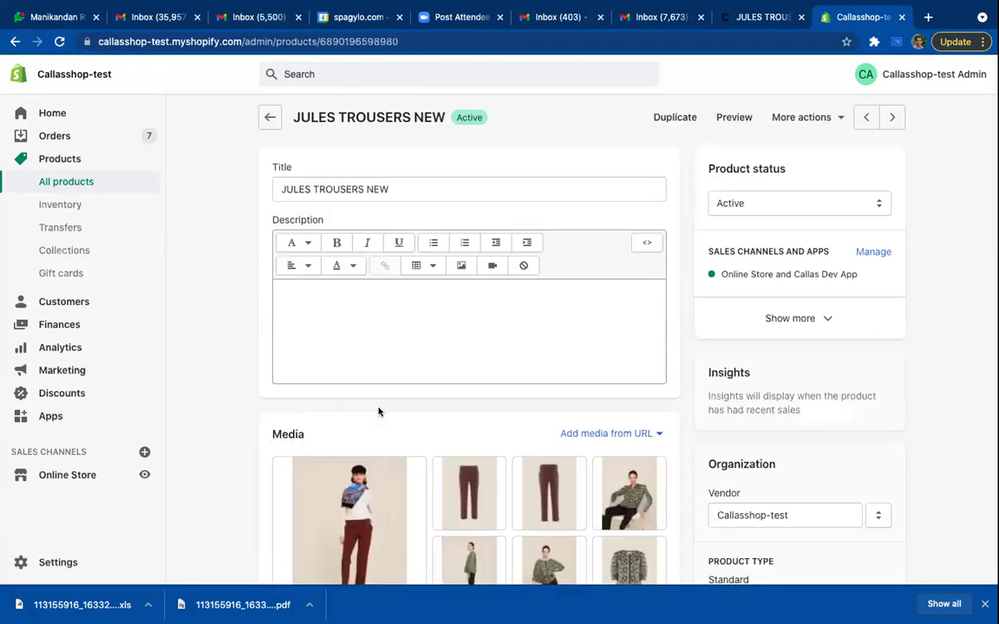
# Step: Check the alt text of the fifth product media image, the side view of the green blouse, and close the preview
pyautogui.scroll(-3, 186, 428)
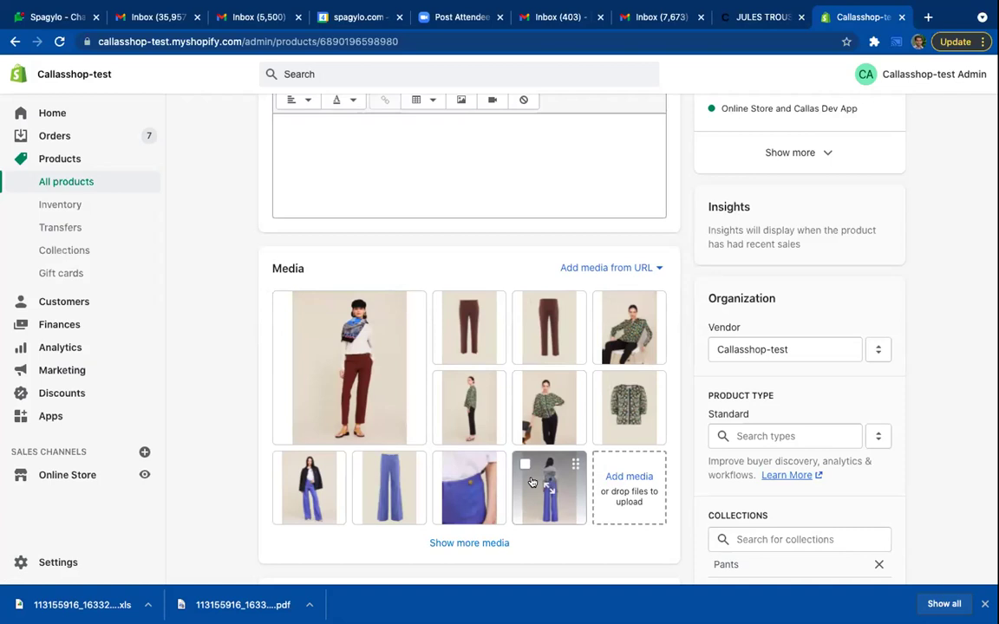
pyautogui.click(497, 382)
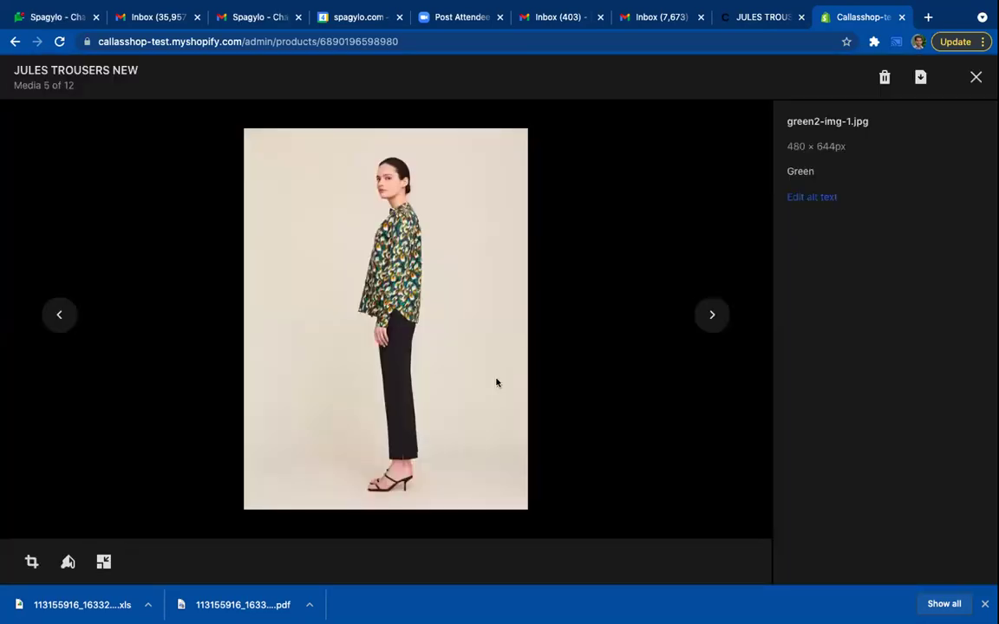
pyautogui.doubleClick(802, 170)
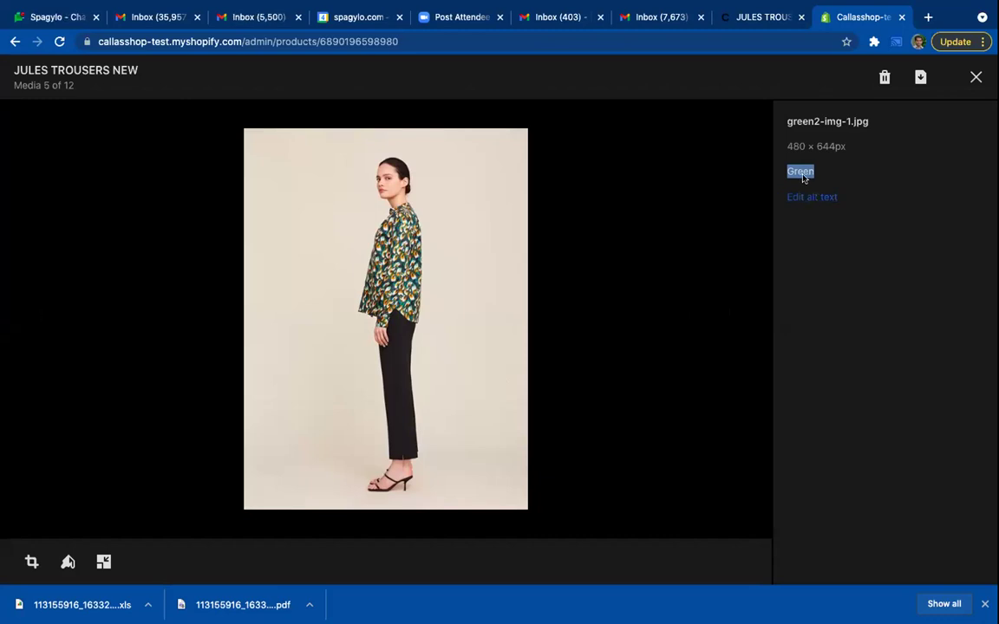
pyautogui.click(975, 78)
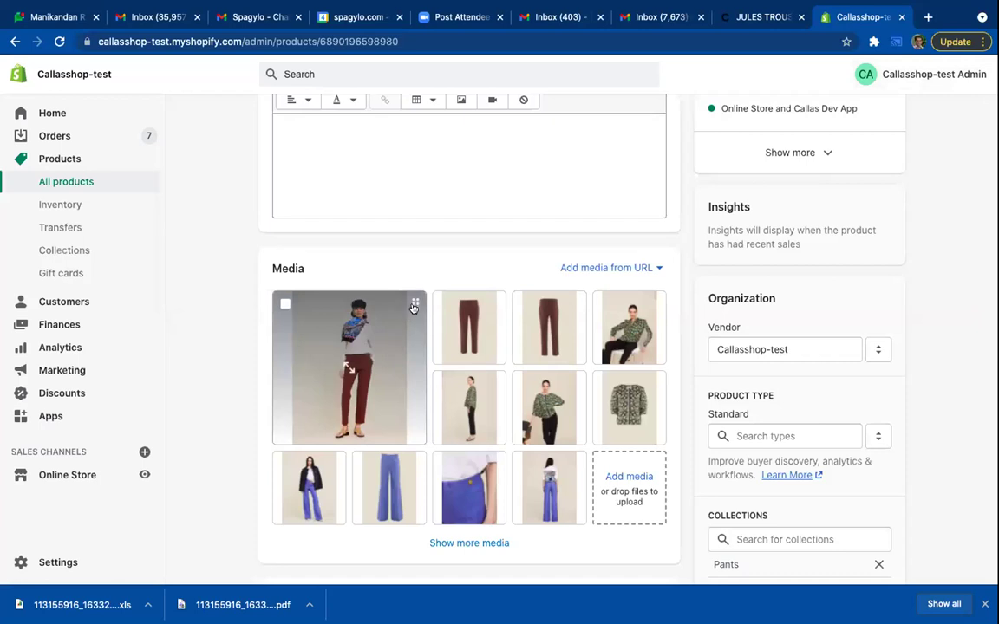
# Step: Check the alt text of the main red trousers image and compare the product media with the variant colors
pyautogui.click(414, 306)
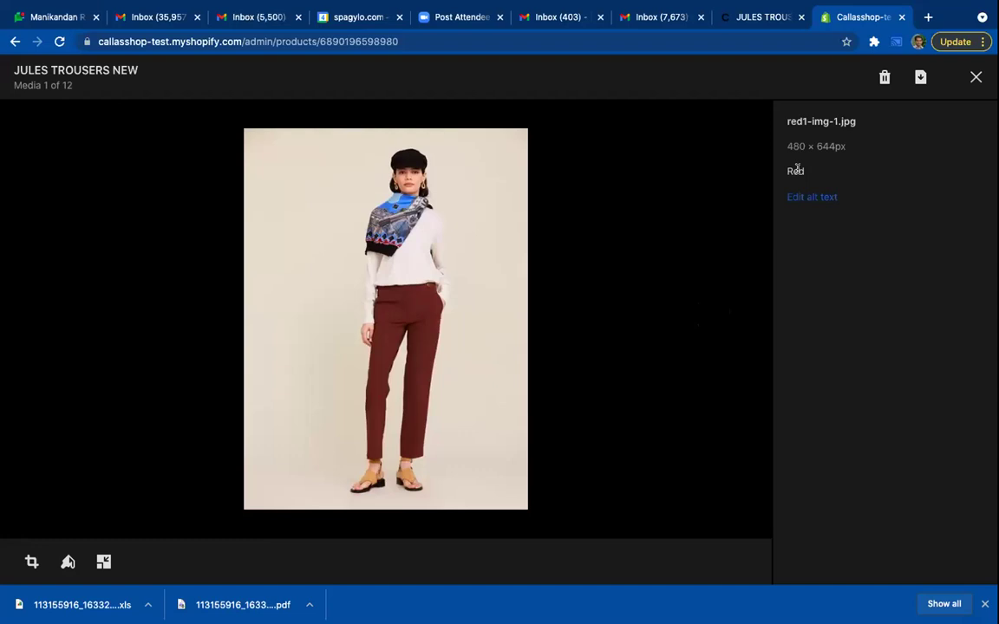
pyautogui.click(975, 78)
pyautogui.scroll(-3, 445, 423)
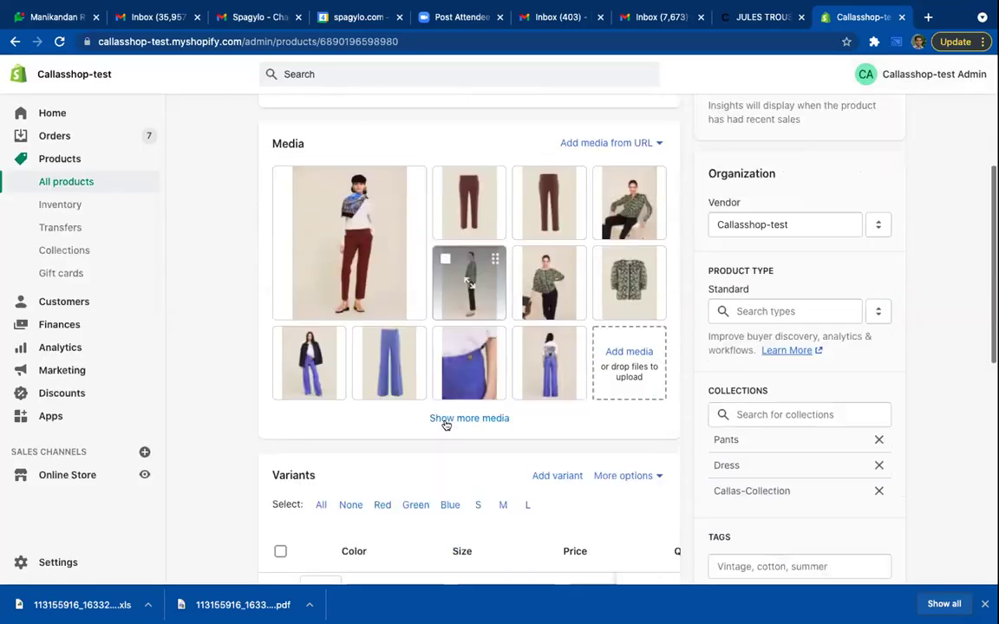
pyautogui.scroll(-5, 446, 423)
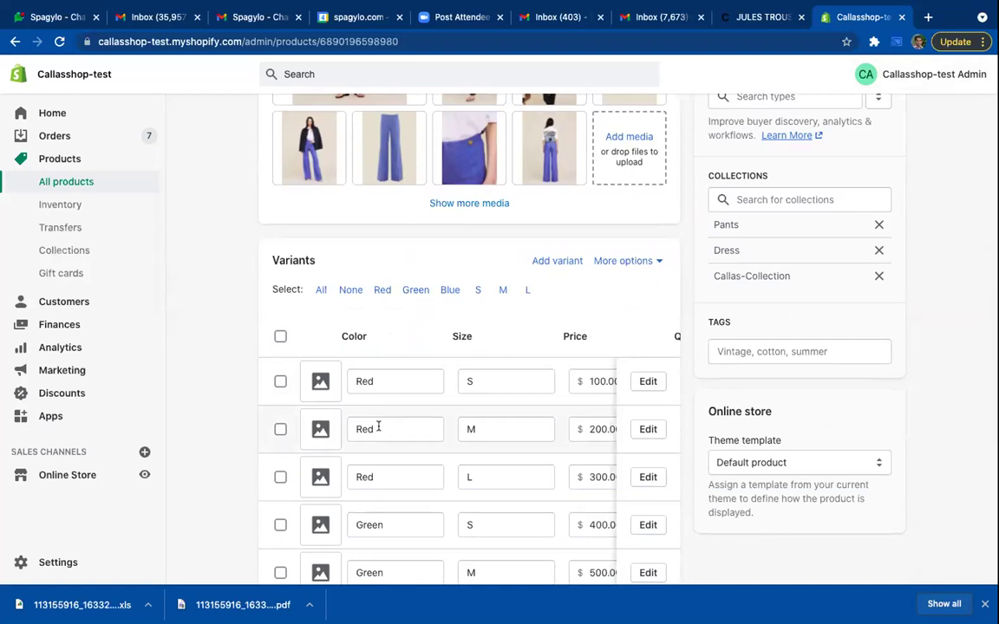
pyautogui.scroll(5, 379, 425)
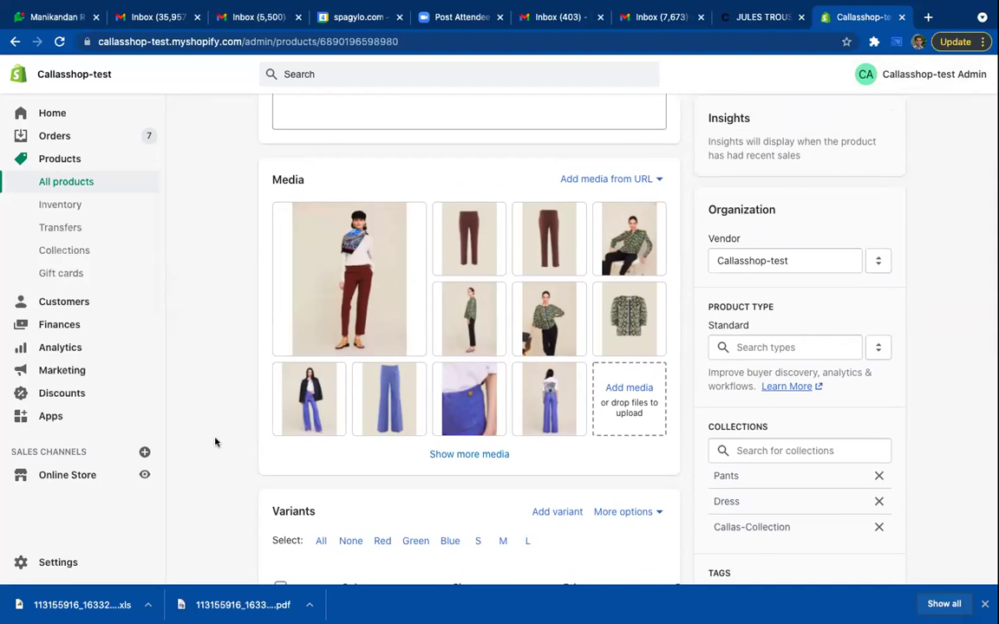
# Step: Switch to the storefront page of JULES TROUSERS NEW and view the images for the Green color
pyautogui.click(741, 17)
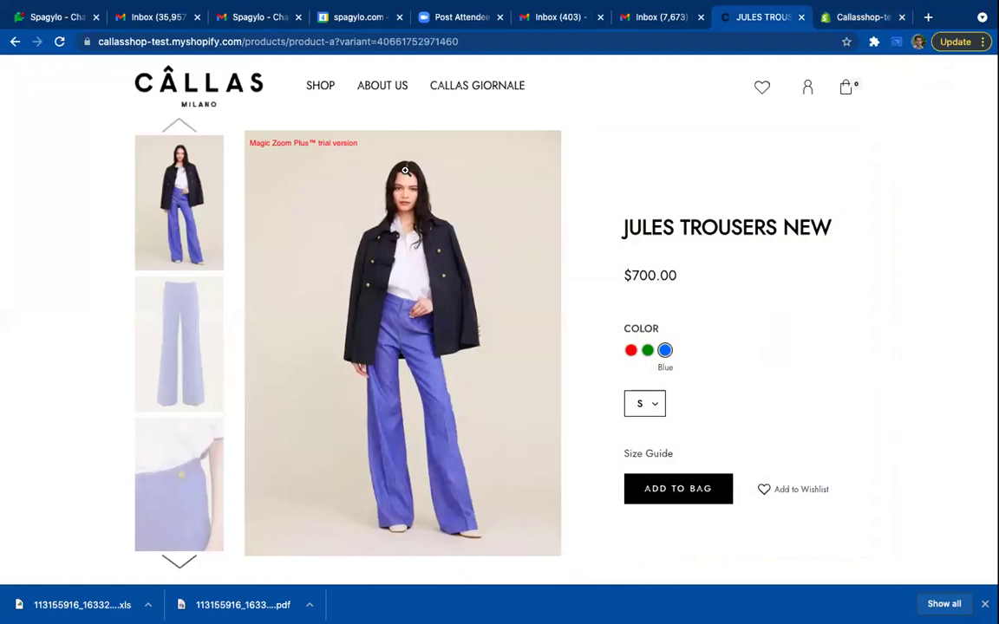
pyautogui.scroll(-1, 617, 371)
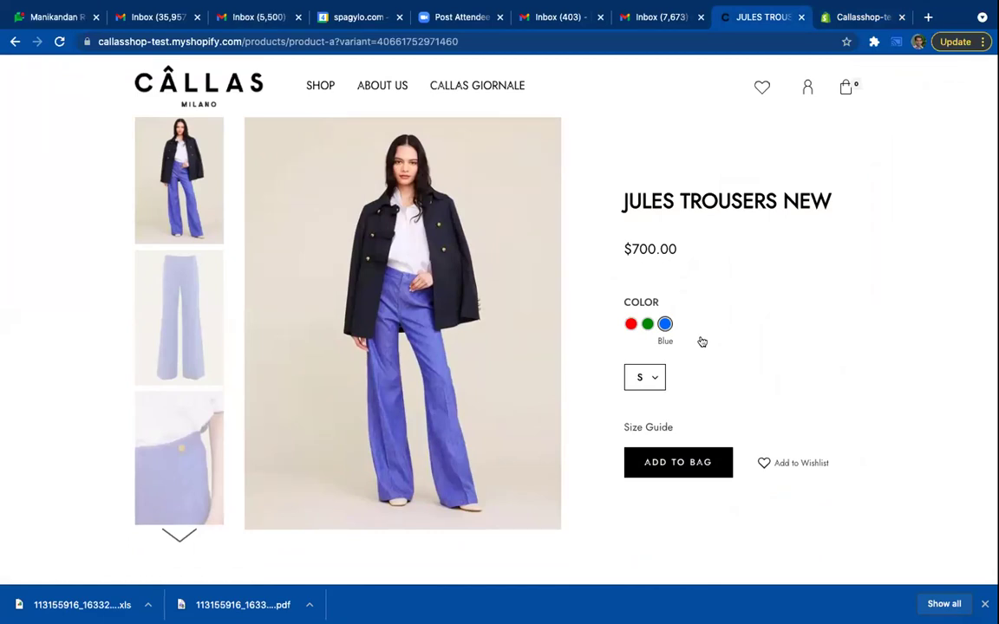
pyautogui.click(648, 325)
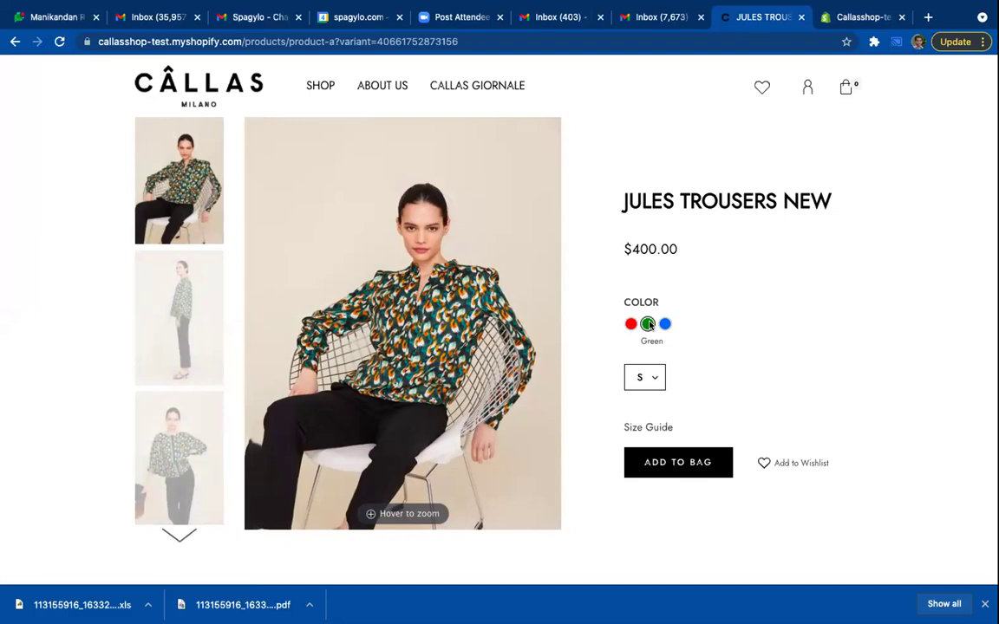
pyautogui.scroll(-1, 693, 330)
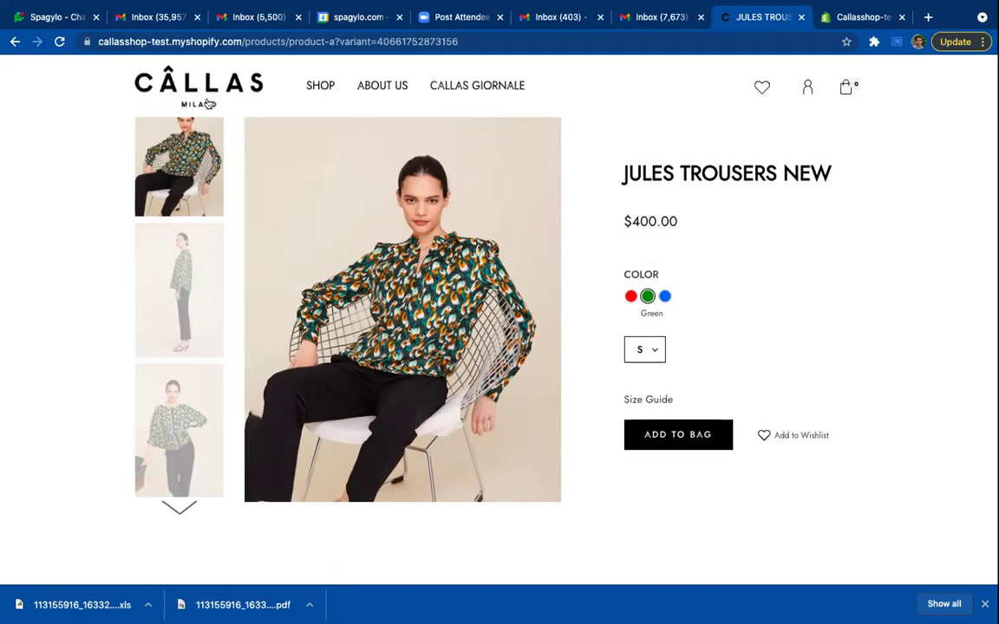
# Step: Open the storefront's Pants collection and examine how the JULES TROUSERS NEW color variants are listed as separate items
pyautogui.moveTo(314, 87)
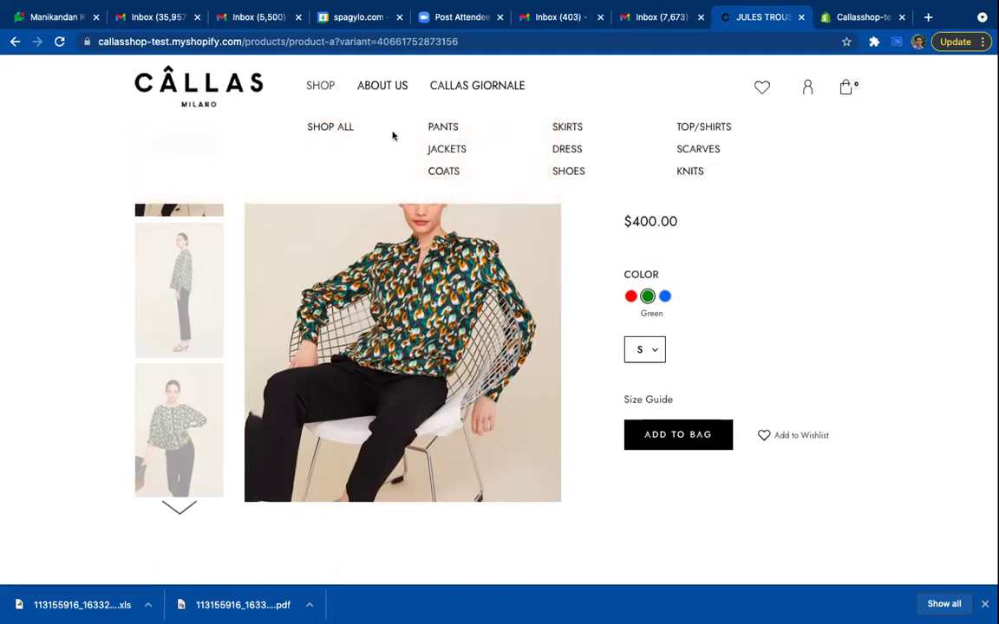
pyautogui.click(452, 130)
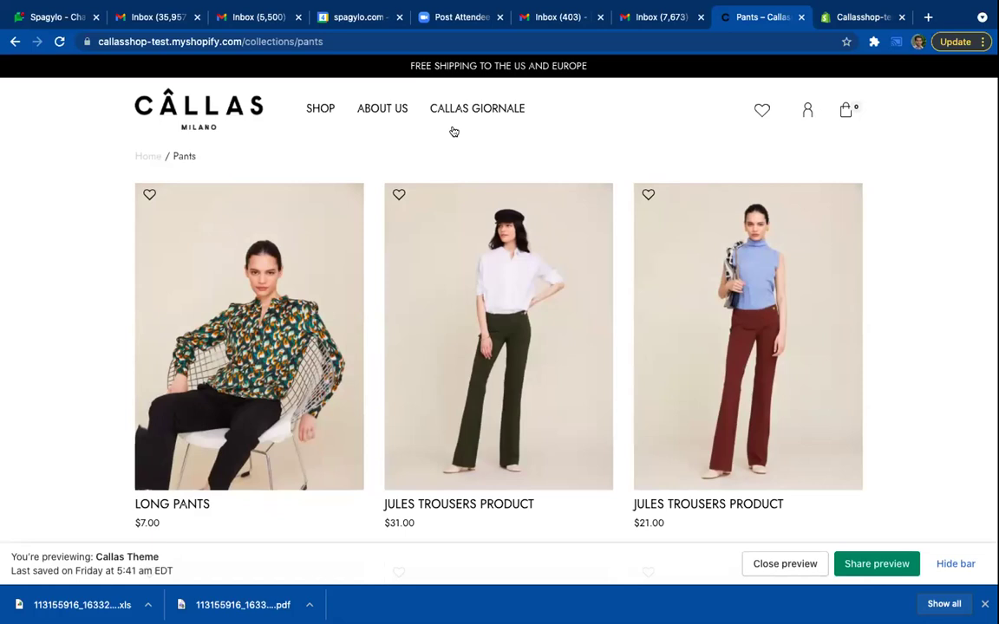
pyautogui.scroll(-5, 405, 219)
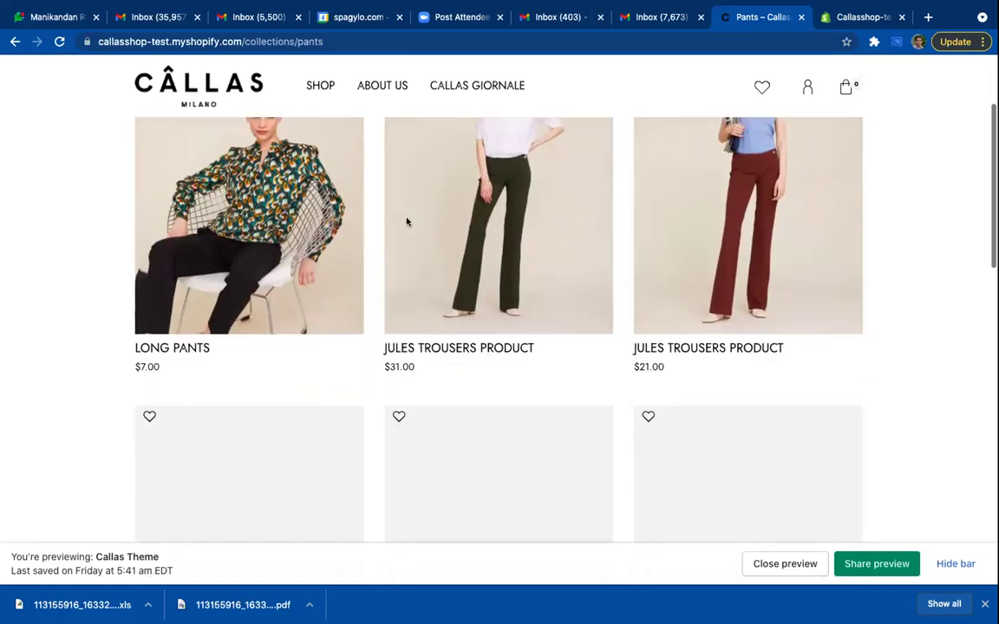
pyautogui.scroll(-5, 406, 222)
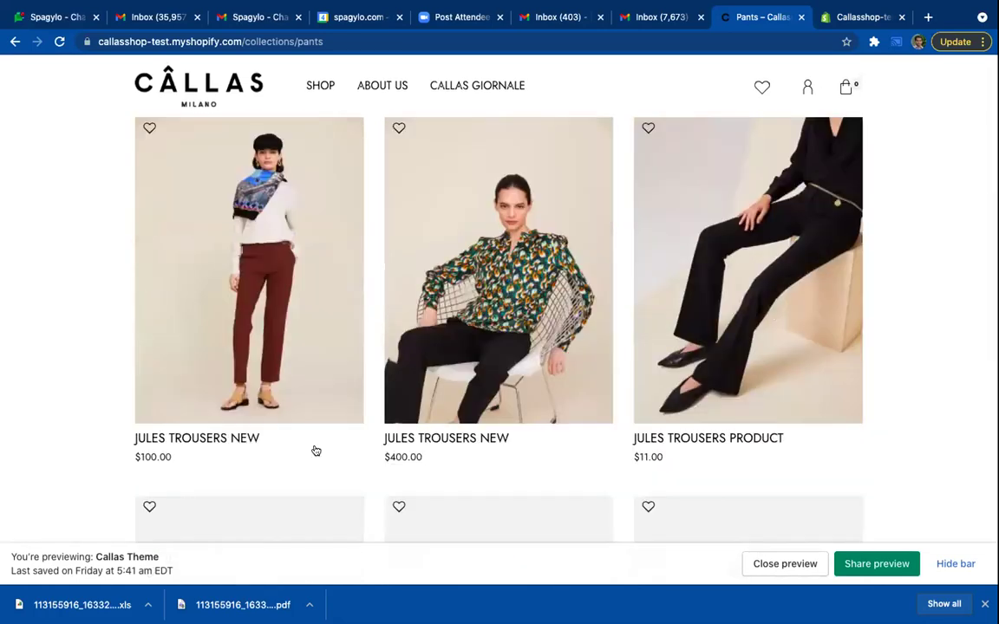
pyautogui.scroll(1, 356, 455)
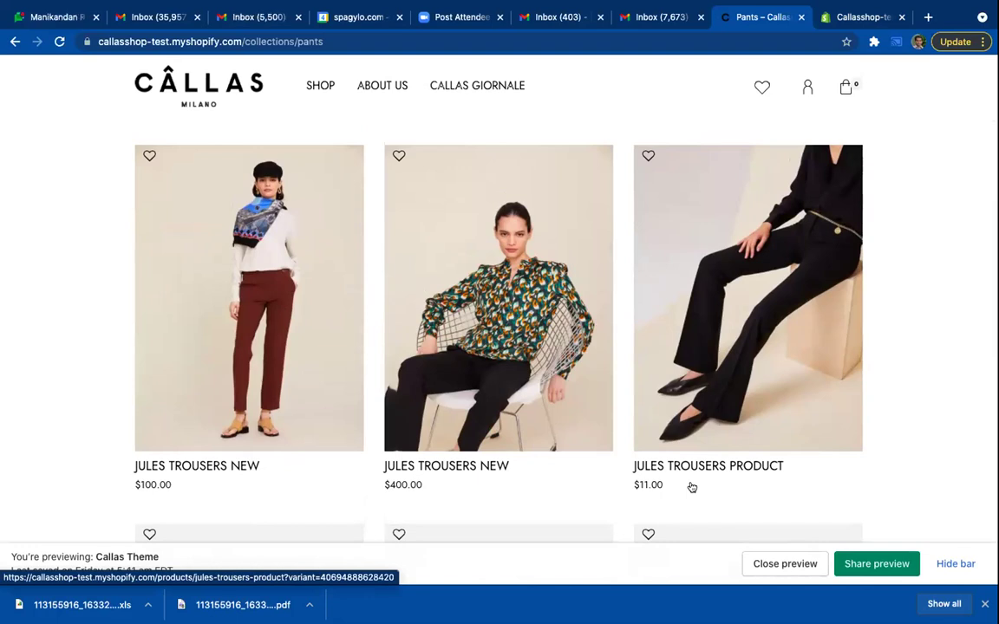
pyautogui.scroll(3, 692, 487)
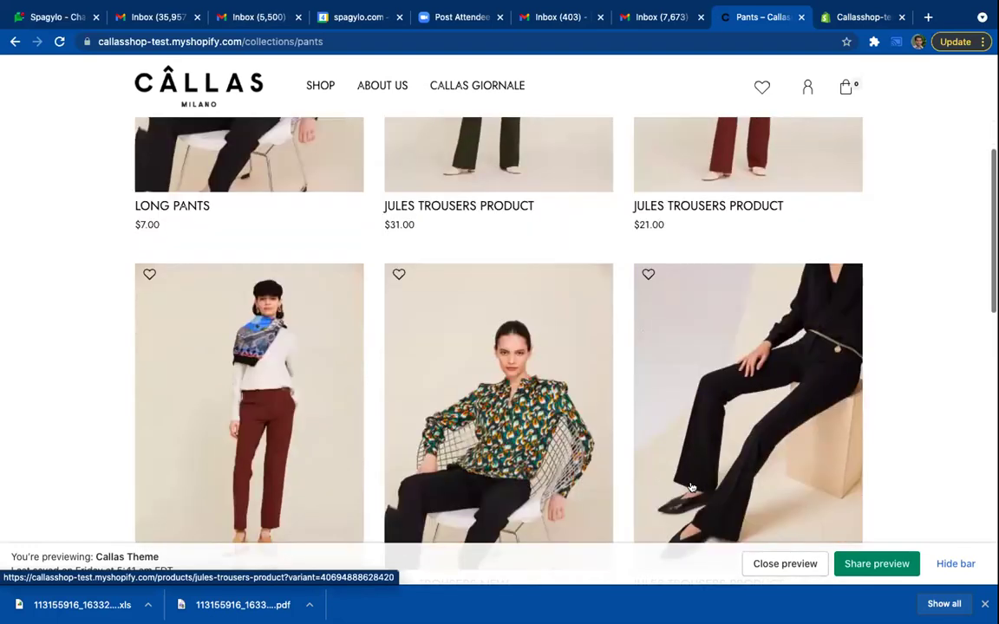
pyautogui.scroll(-3, 692, 487)
pyautogui.scroll(2, 692, 487)
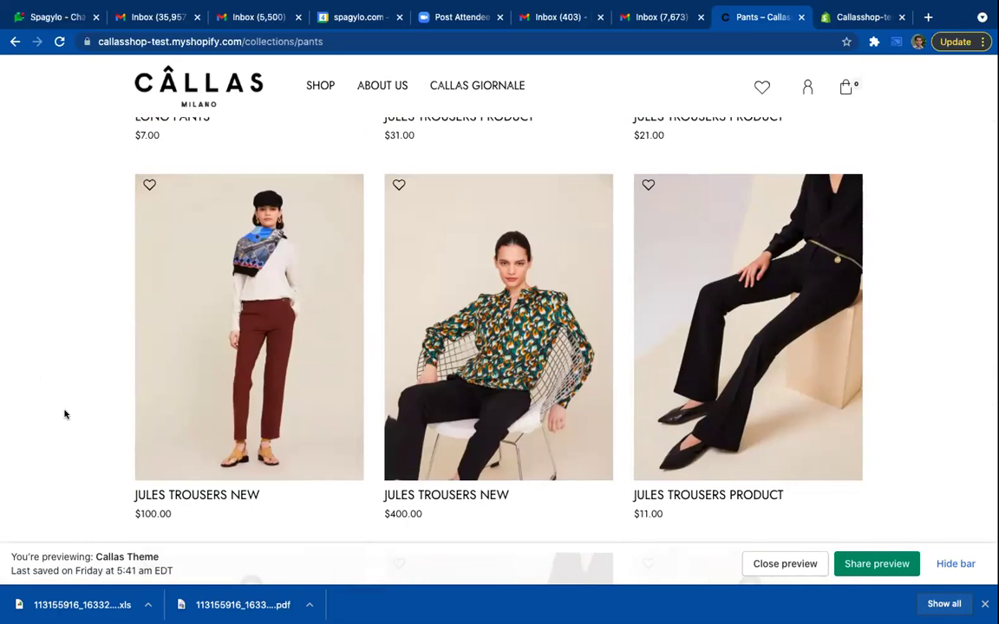
pyautogui.scroll(5, 64, 414)
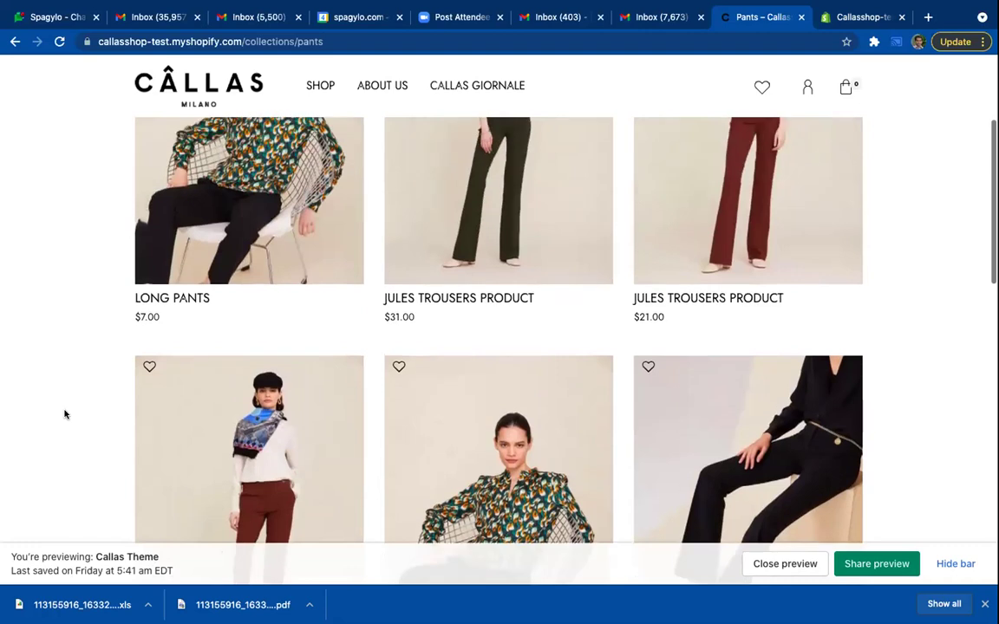
pyautogui.scroll(5, 64, 415)
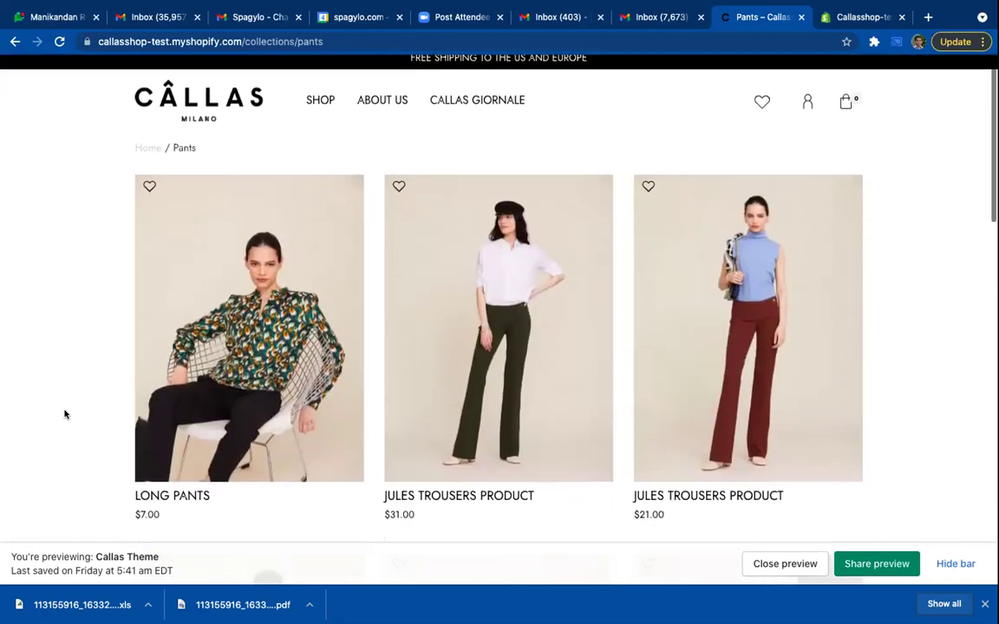
pyautogui.scroll(-3, 65, 414)
pyautogui.scroll(-2, 64, 415)
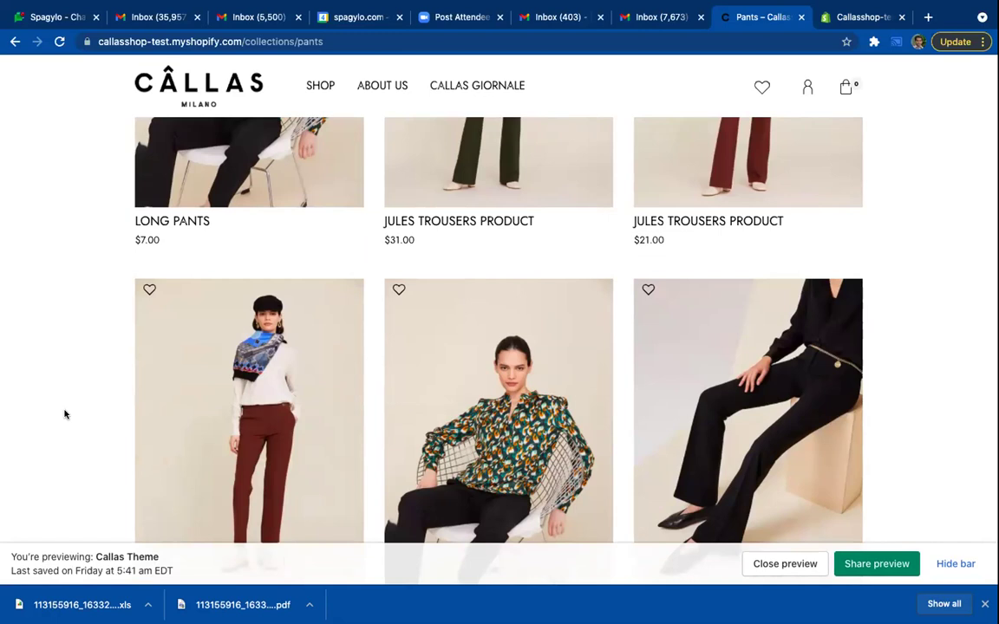
pyautogui.scroll(-2, 65, 414)
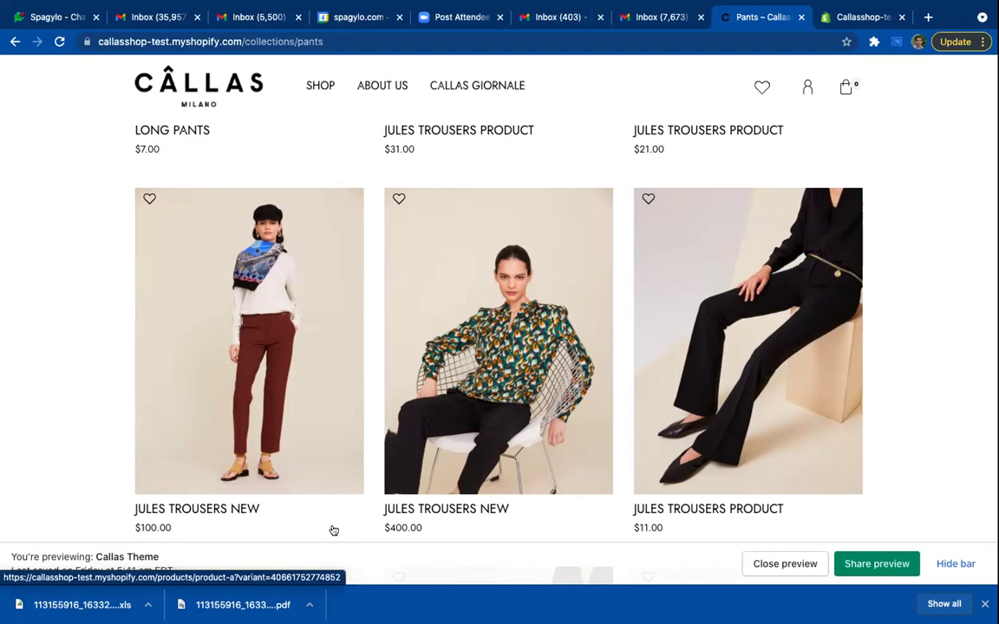
# Step: Return to the JULES TROUSERS NEW product in the Shopify admin and review its color and size variants
pyautogui.click(847, 16)
pyautogui.scroll(-3, 371, 355)
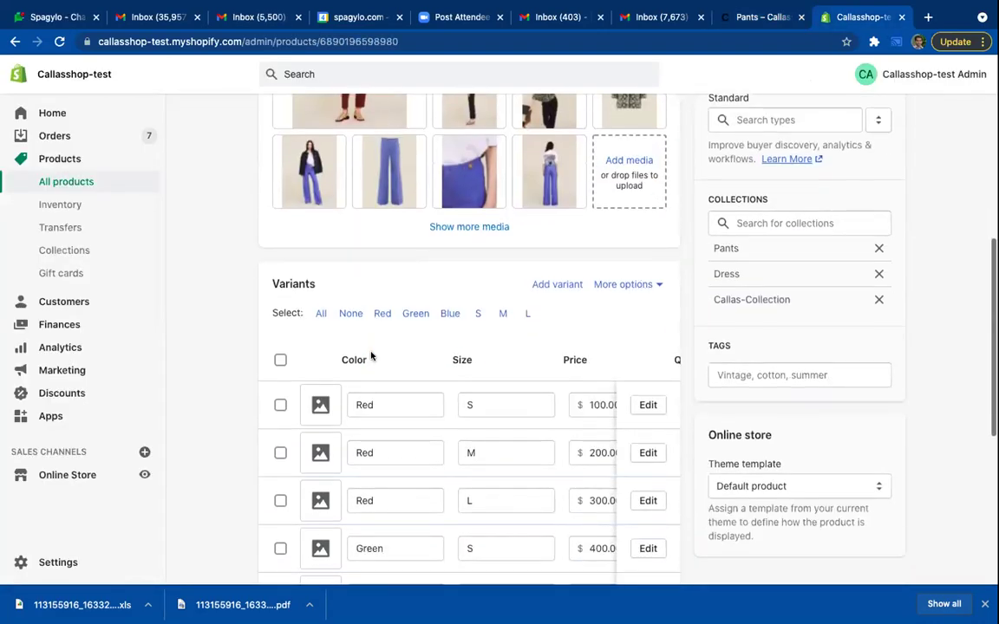
pyautogui.scroll(-2, 371, 355)
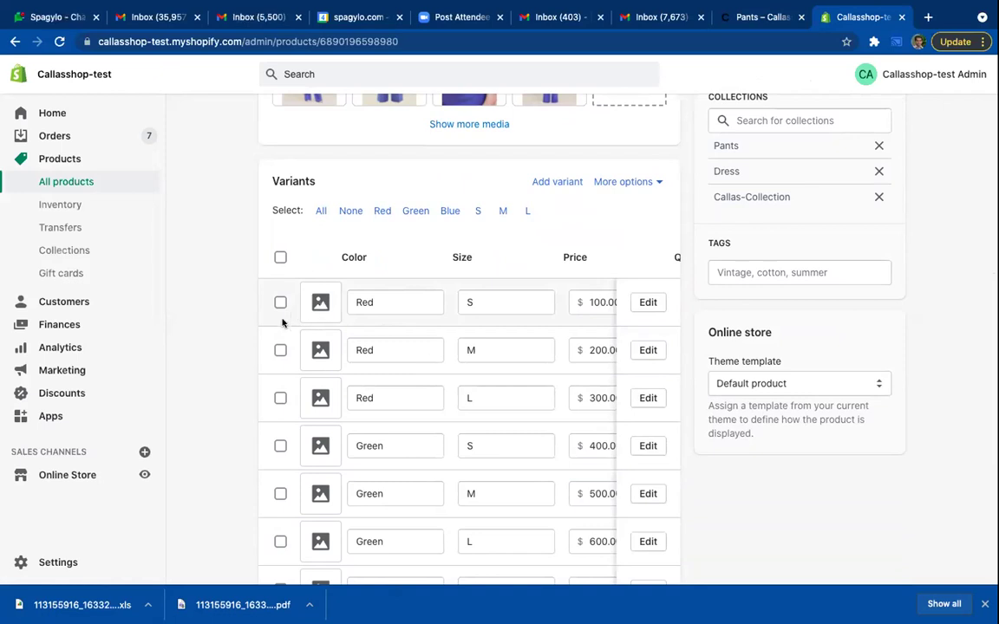
pyautogui.scroll(-1, 411, 345)
pyautogui.scroll(1, 411, 346)
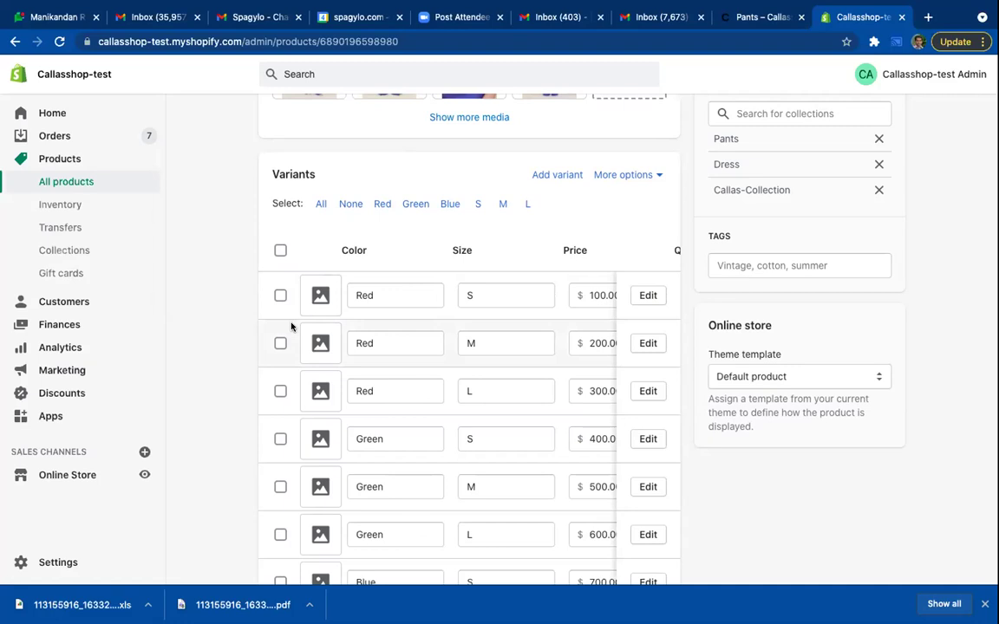
pyautogui.scroll(-3, 290, 328)
pyautogui.scroll(-2, 290, 326)
pyautogui.scroll(3, 291, 327)
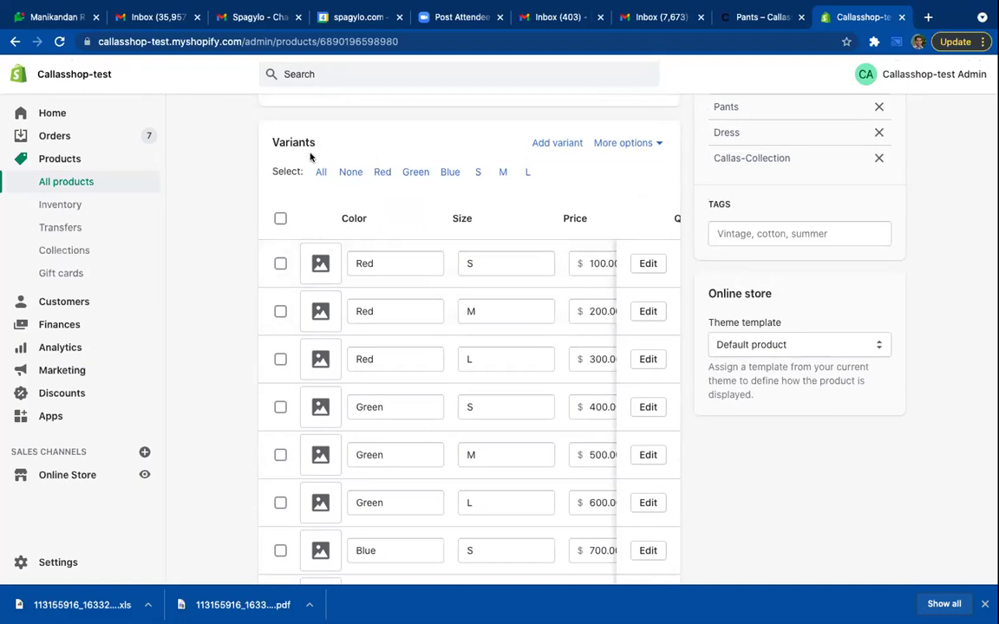
# Step: Review the Red / S variant's image options and image metafields, and return to the product's media
pyautogui.click(647, 265)
pyautogui.scroll(-15, 680, 437)
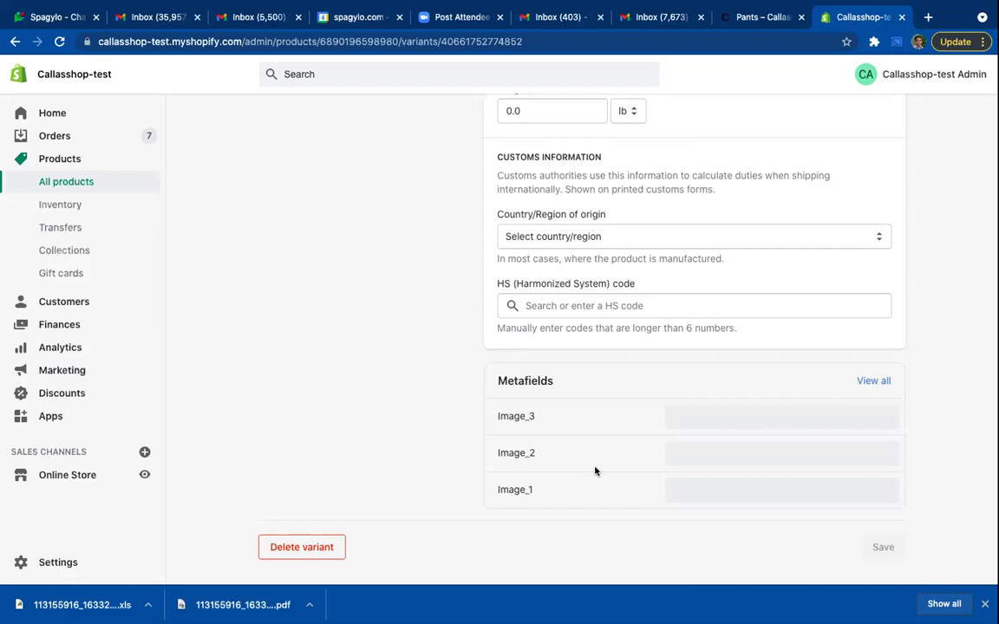
pyautogui.scroll(10, 595, 471)
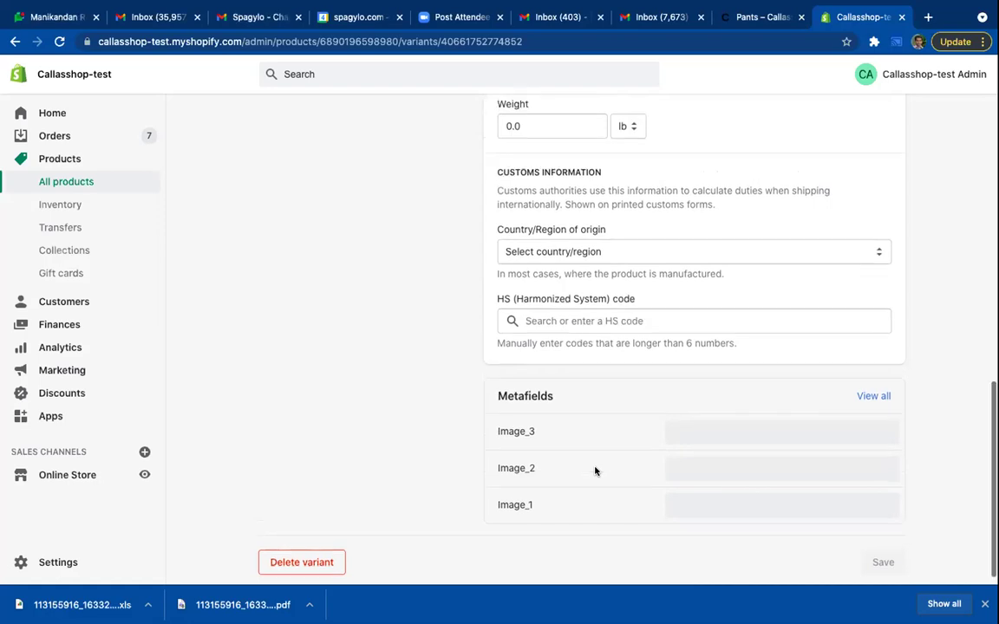
pyautogui.scroll(5, 595, 468)
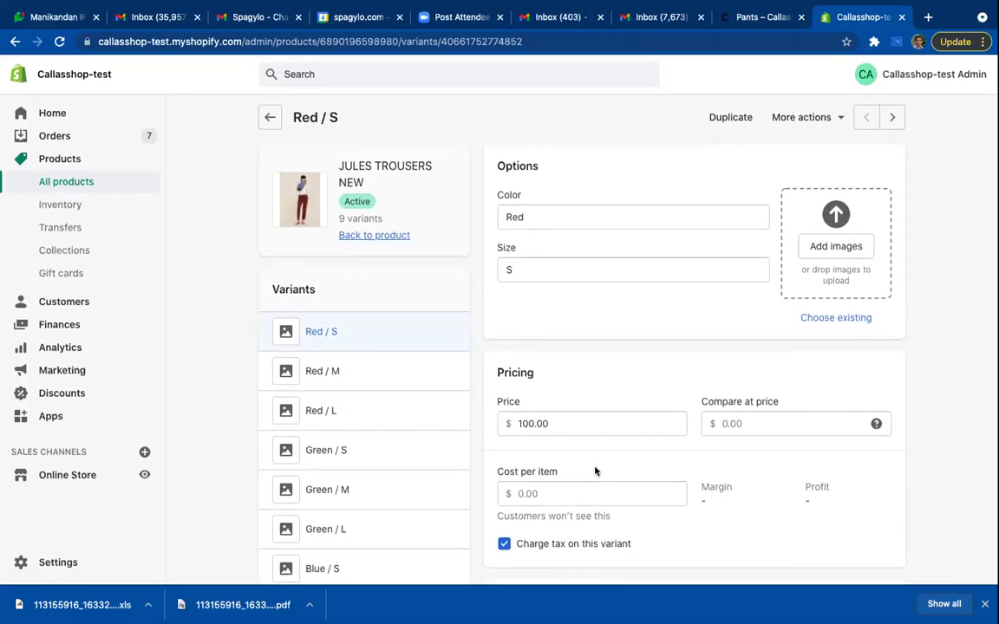
pyautogui.click(270, 122)
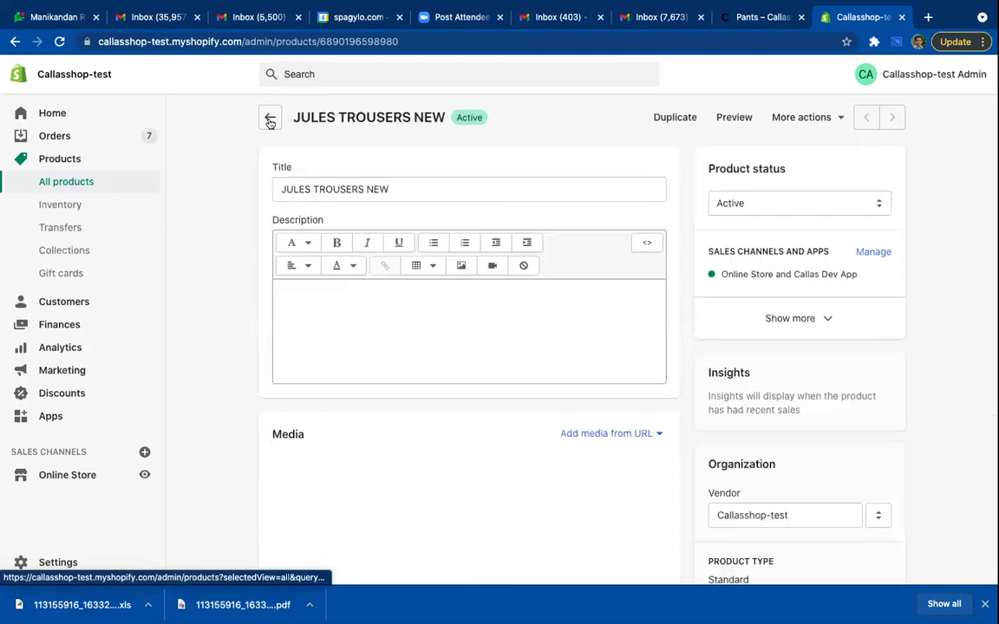
pyautogui.scroll(-3, 349, 351)
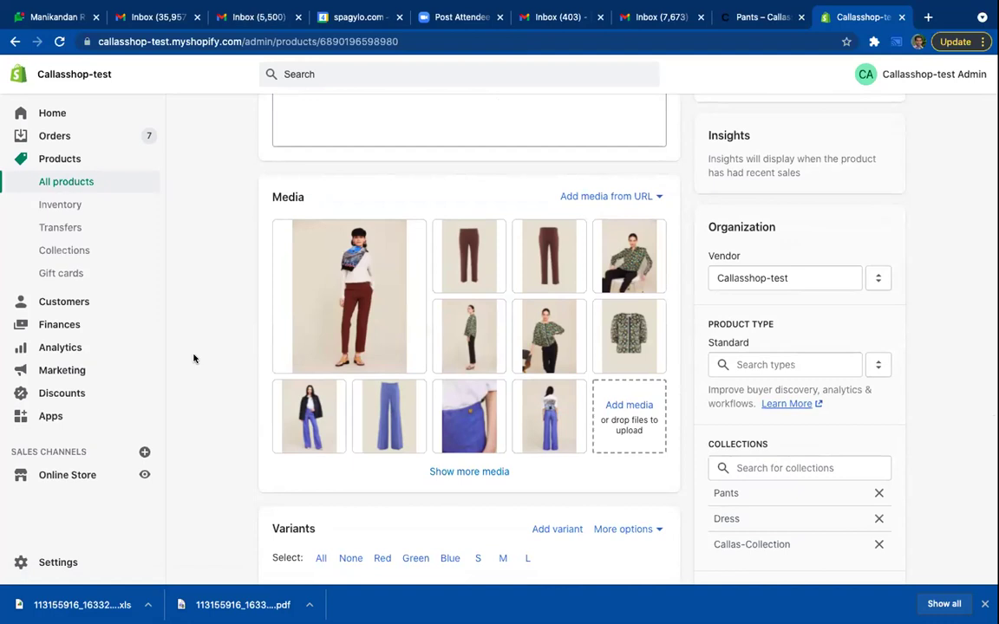
# Step: Switch to the storefront's Pants collection, open the red JULES TROUSERS NEW item, and view the second image in its gallery
pyautogui.scroll(3, 193, 358)
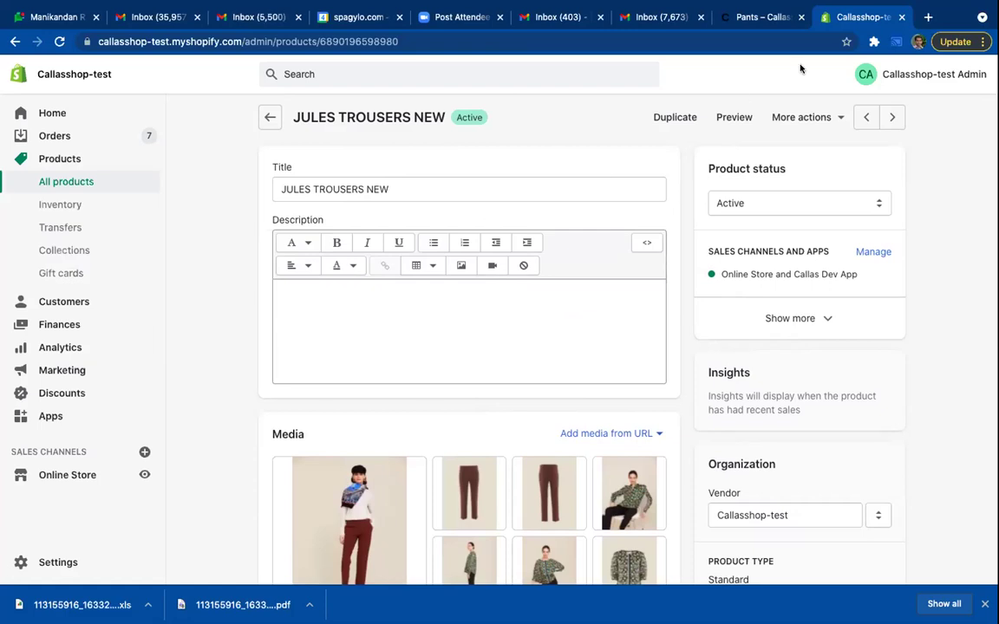
pyautogui.click(767, 19)
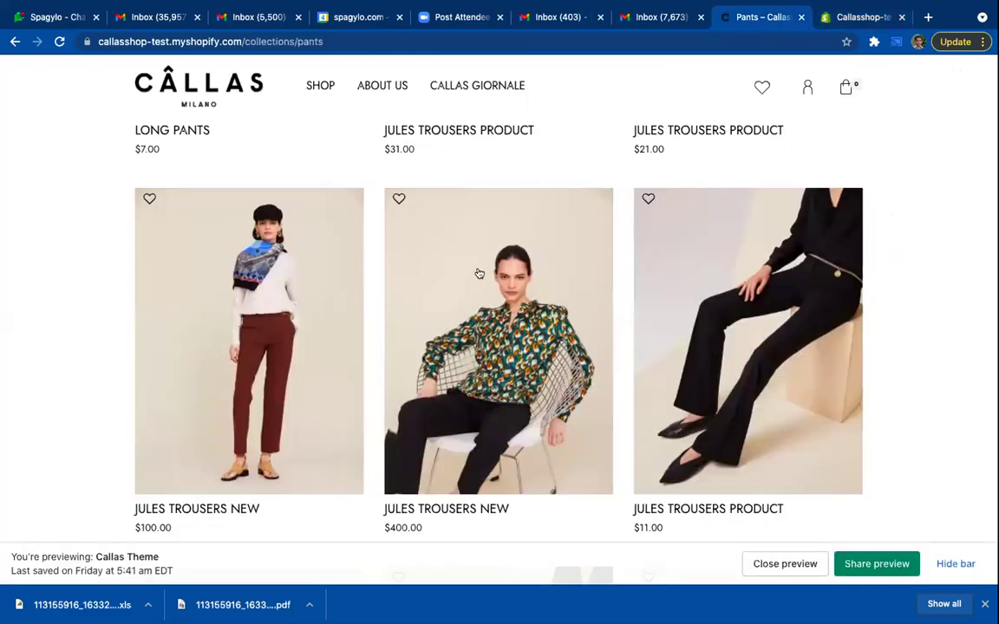
pyautogui.click(243, 350)
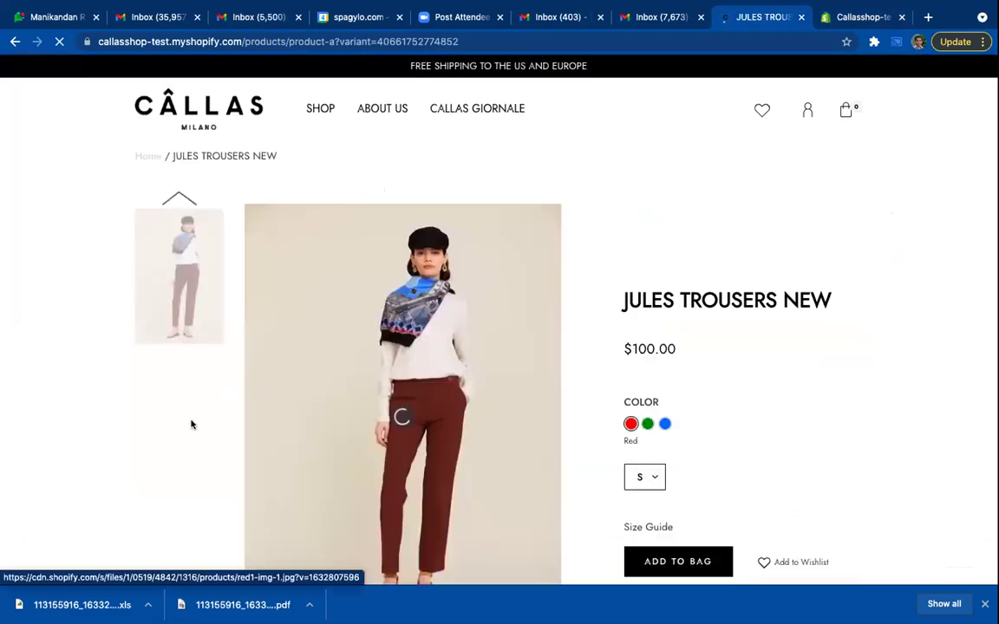
pyautogui.scroll(-3, 192, 424)
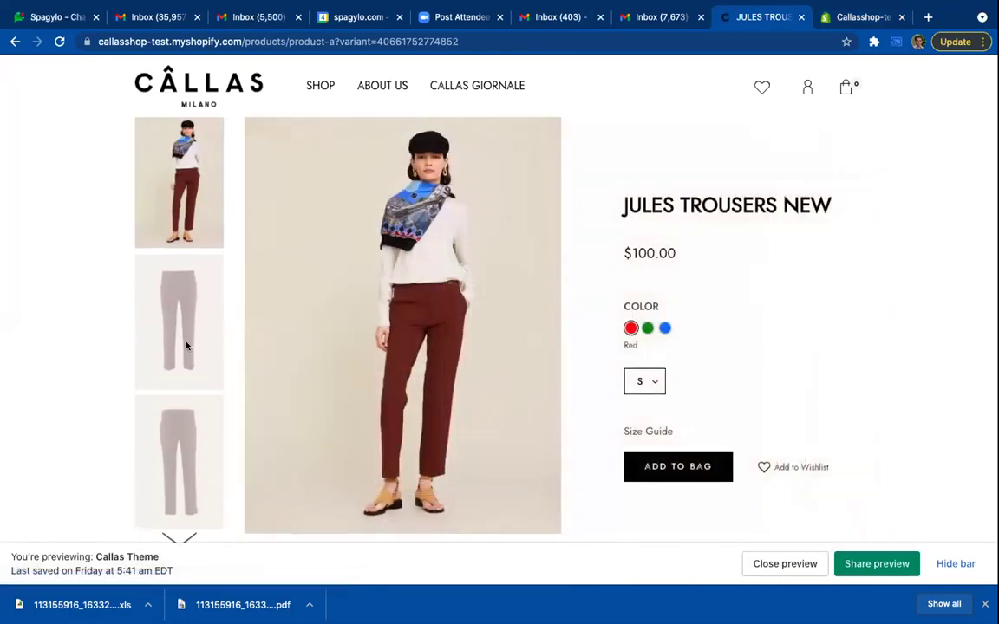
pyautogui.click(187, 349)
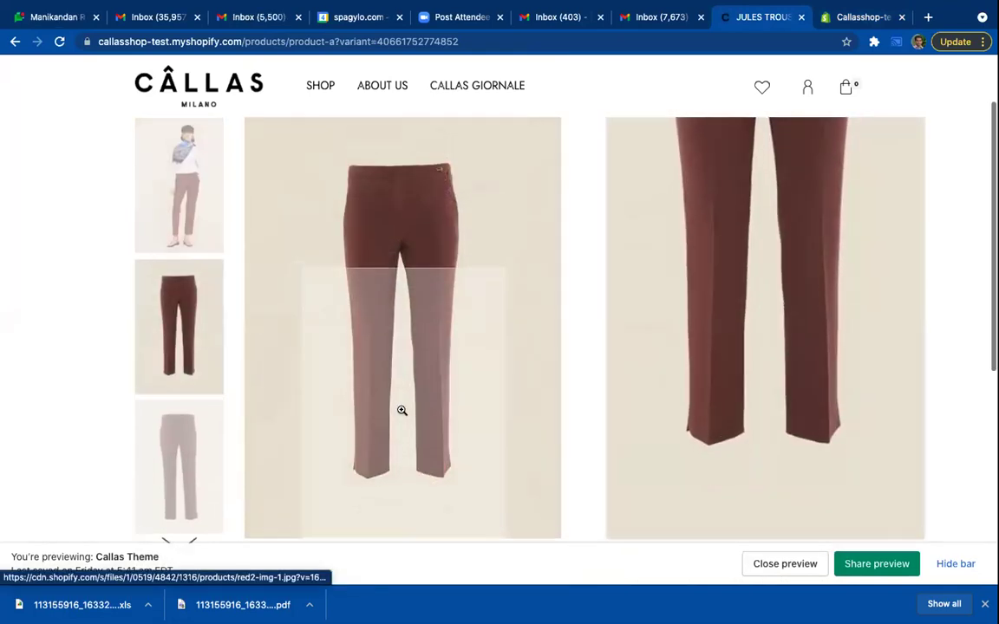
pyautogui.scroll(2, 402, 410)
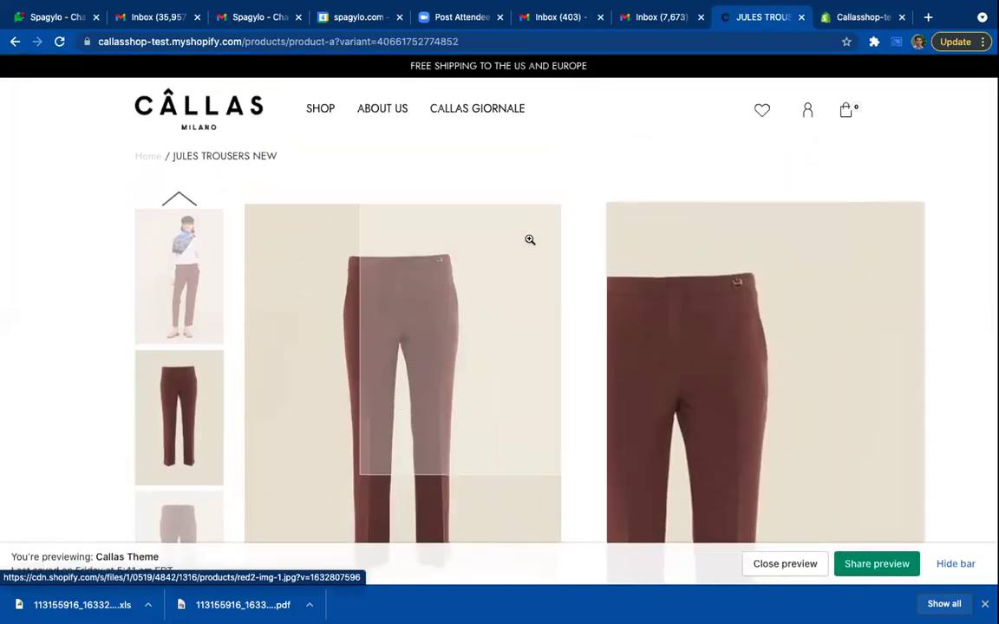
pyautogui.scroll(-1, 659, 365)
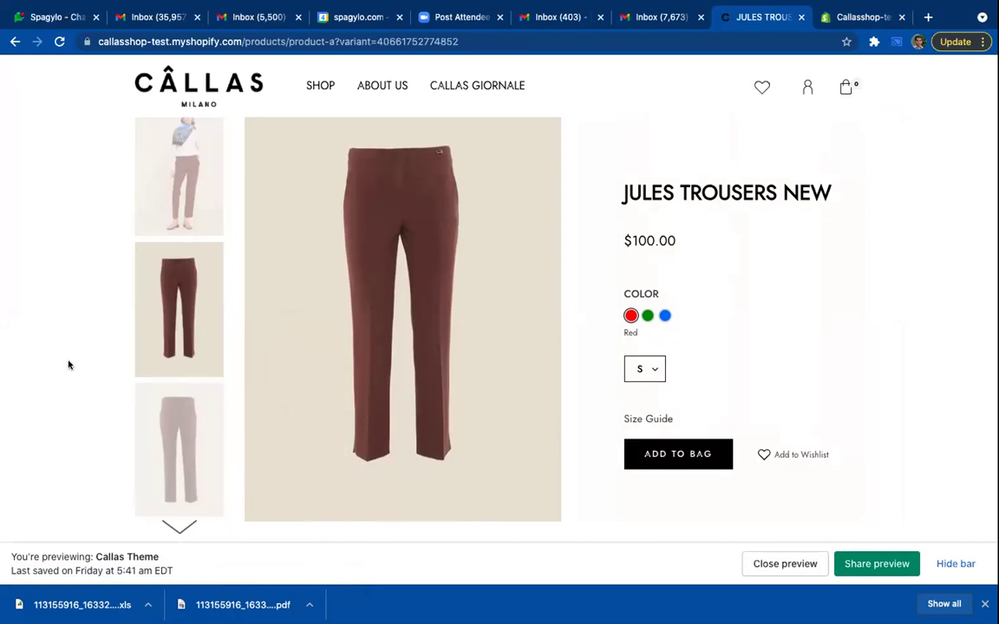
pyautogui.hotkey('ctrl', 'Right')
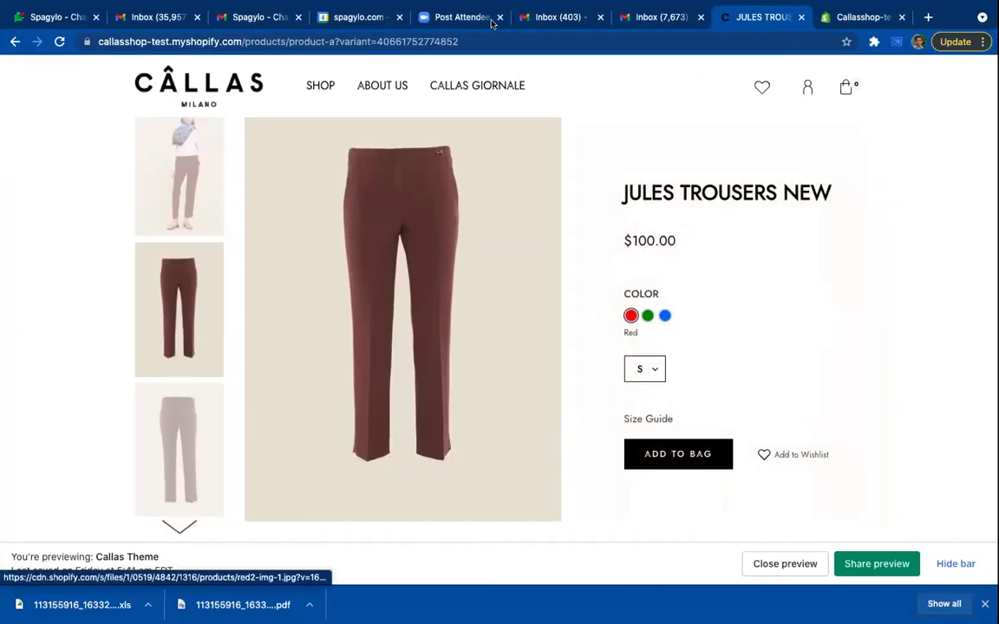